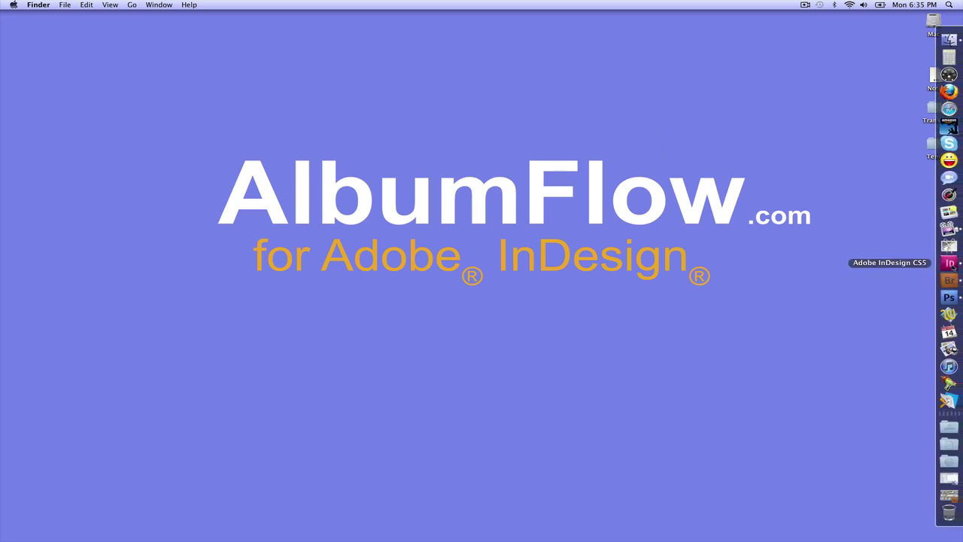
Bring InDesign to the front and open the AlbumFlow menu.
left_click(951, 264)
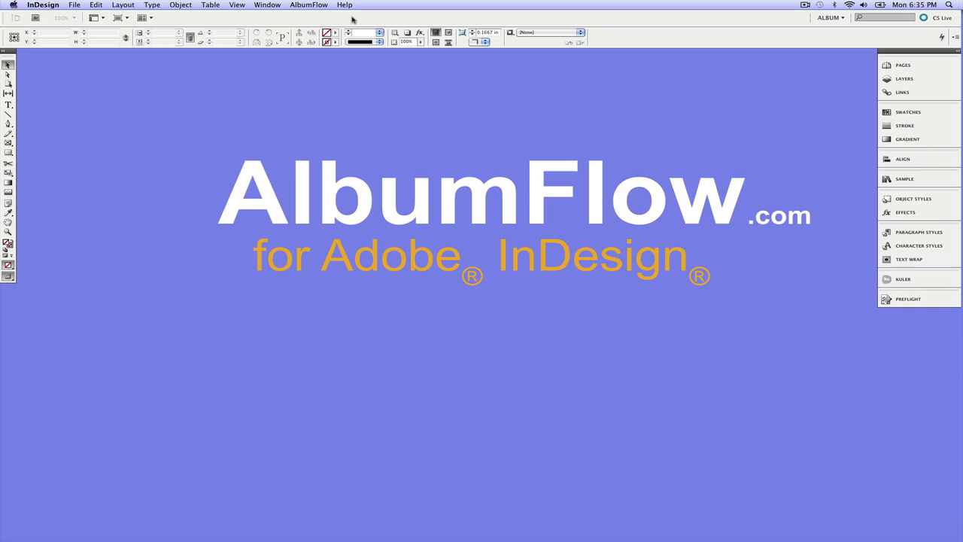
left_click(308, 5)
Create an album: width 20, height 10, safety .375, bleed .125, margin .5, 10 pages.
left_click(324, 20)
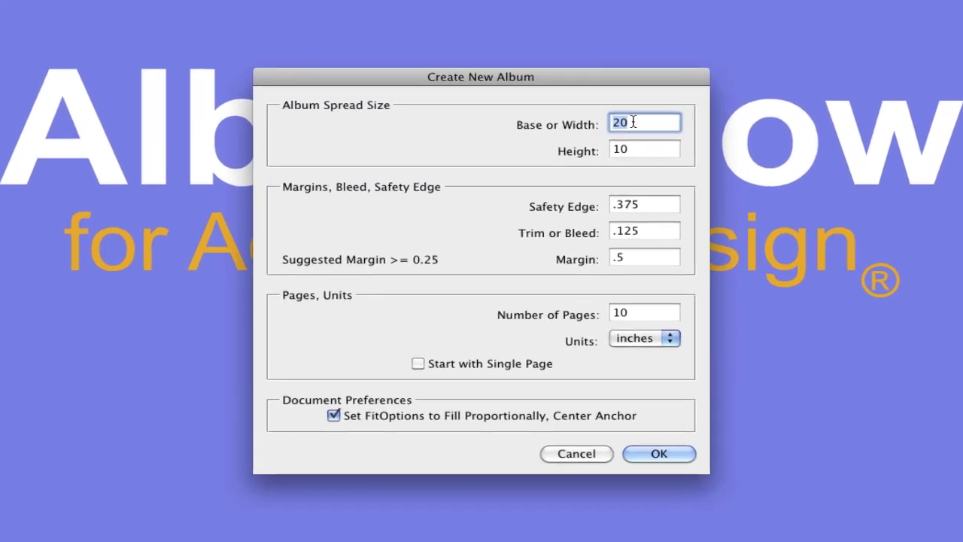
left_click(633, 122)
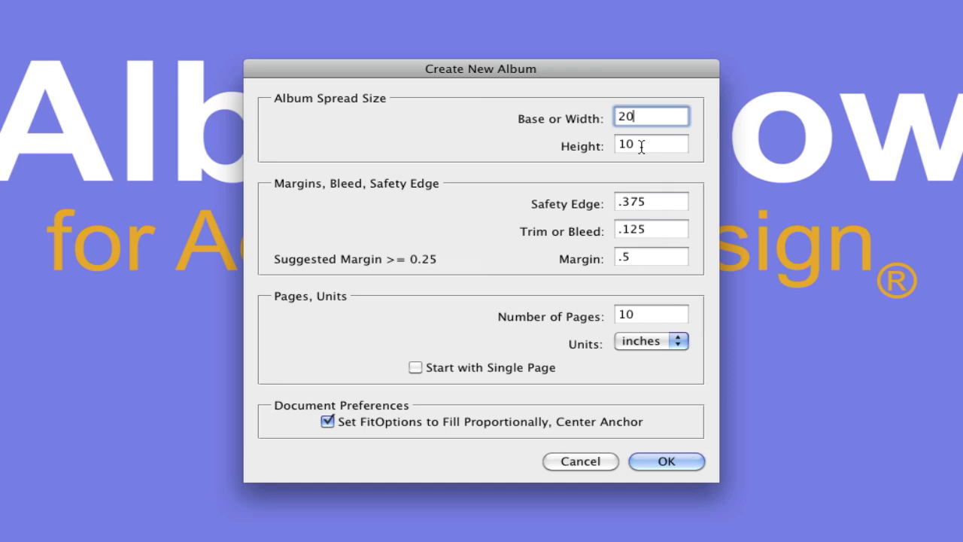
left_click(641, 146)
left_click(641, 202)
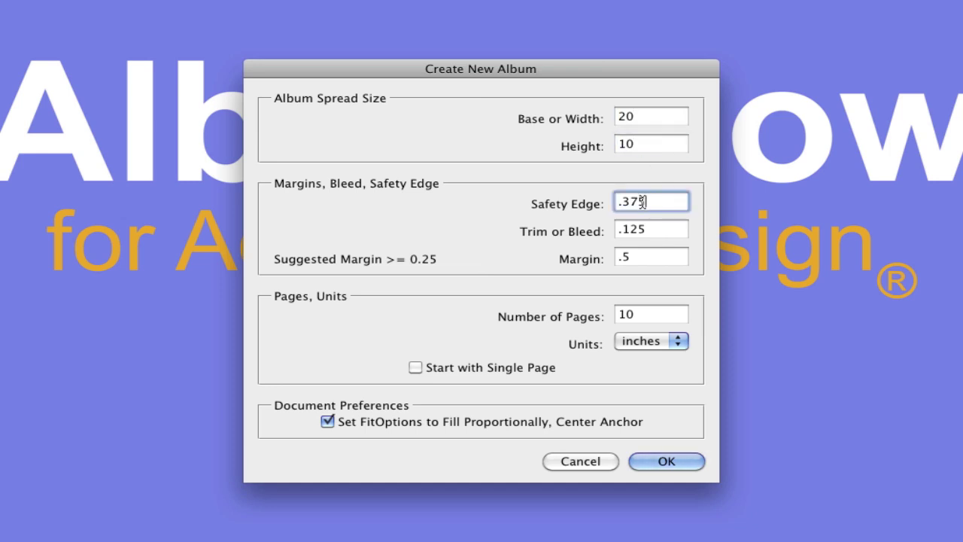
left_click(640, 231)
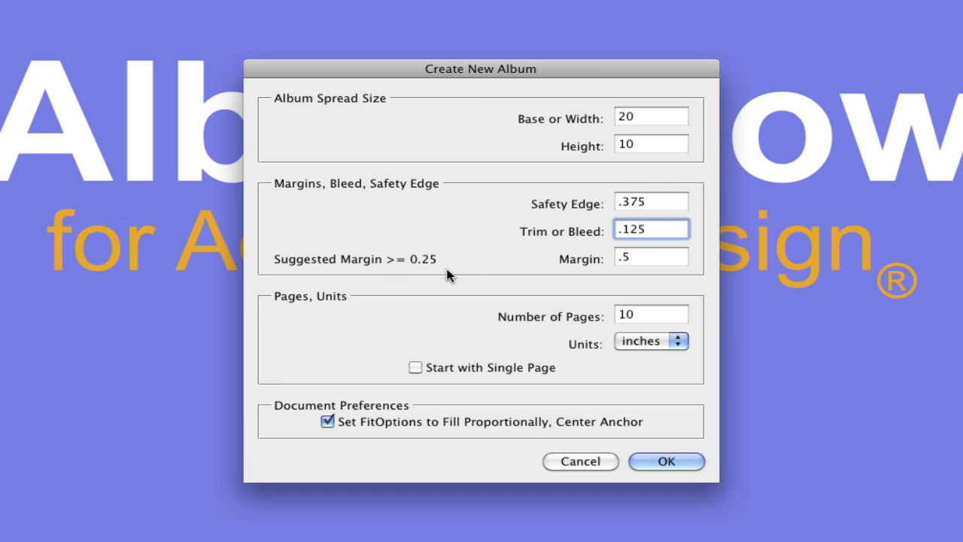
left_click(639, 259)
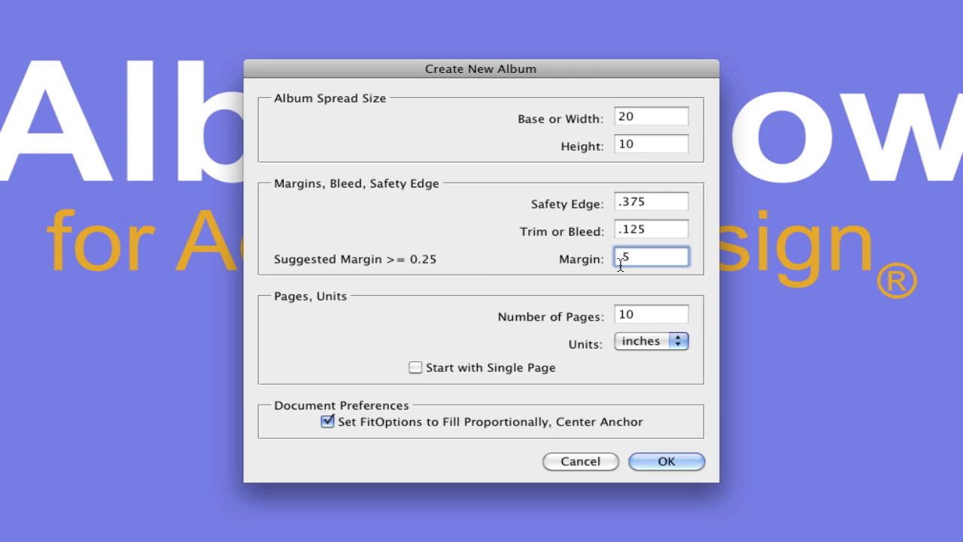
left_click(641, 316)
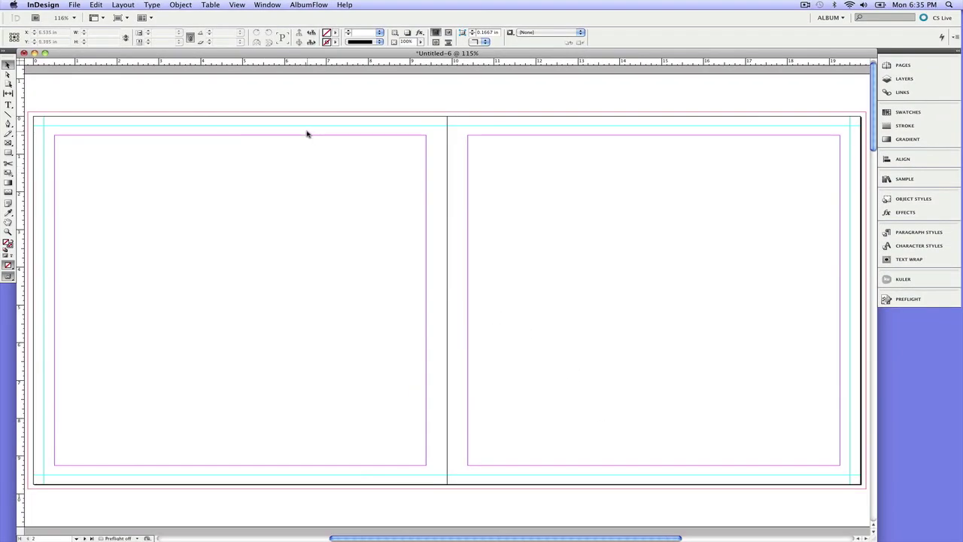
View the spread at 100% and turn off the Safety Edge layer's visibility.
key("super+1")
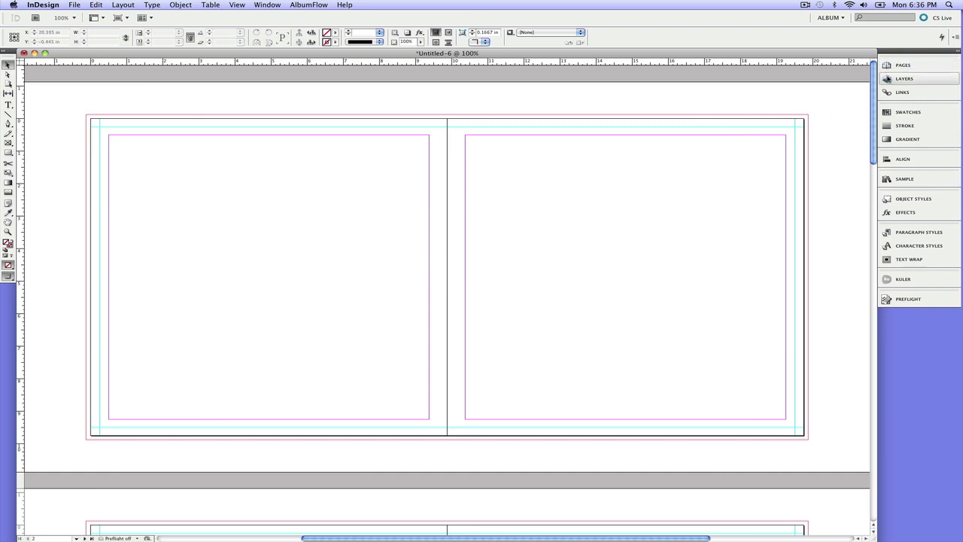
left_click(887, 78)
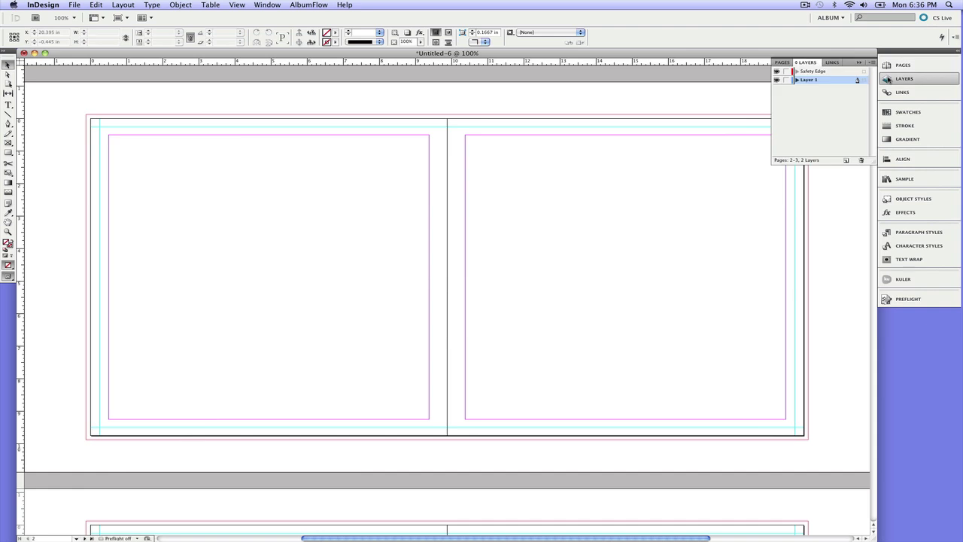
left_click(777, 72)
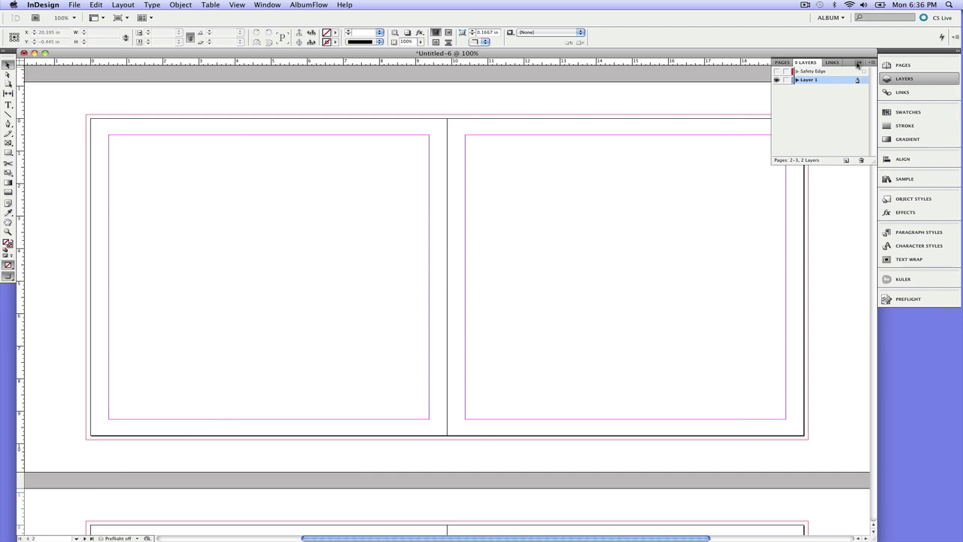
left_click(857, 64)
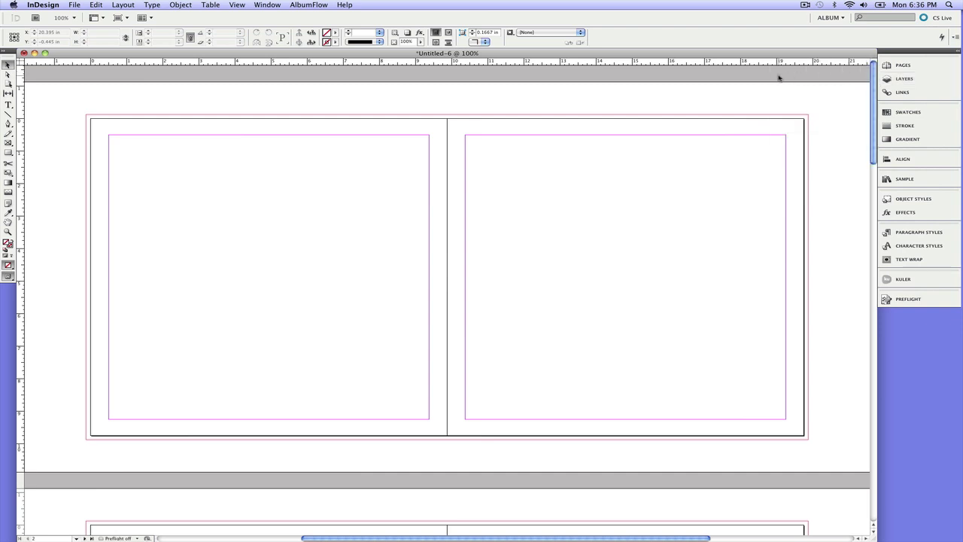
In Bridge, select 041, 036, 038, 039 and 040.jpg together, then return to InDesign.
left_click(949, 281)
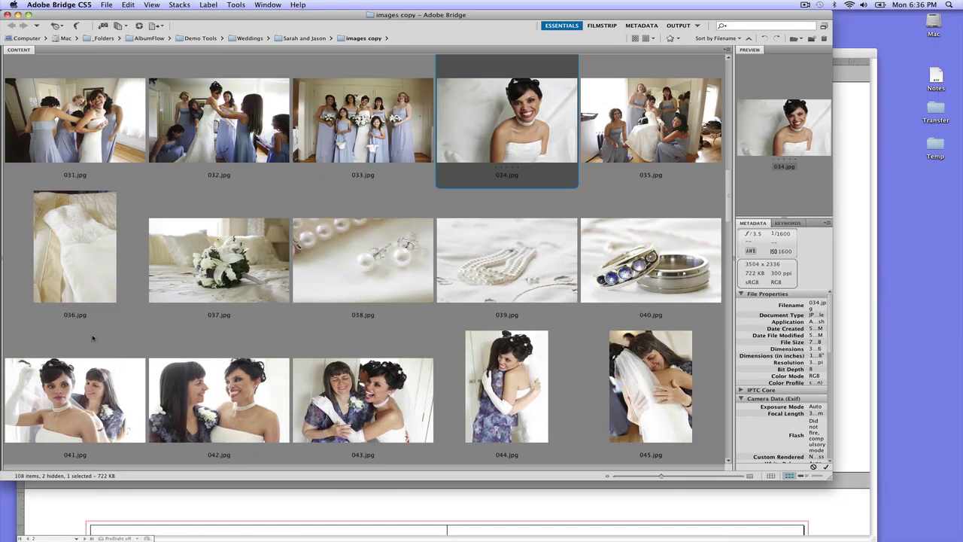
left_click(88, 382)
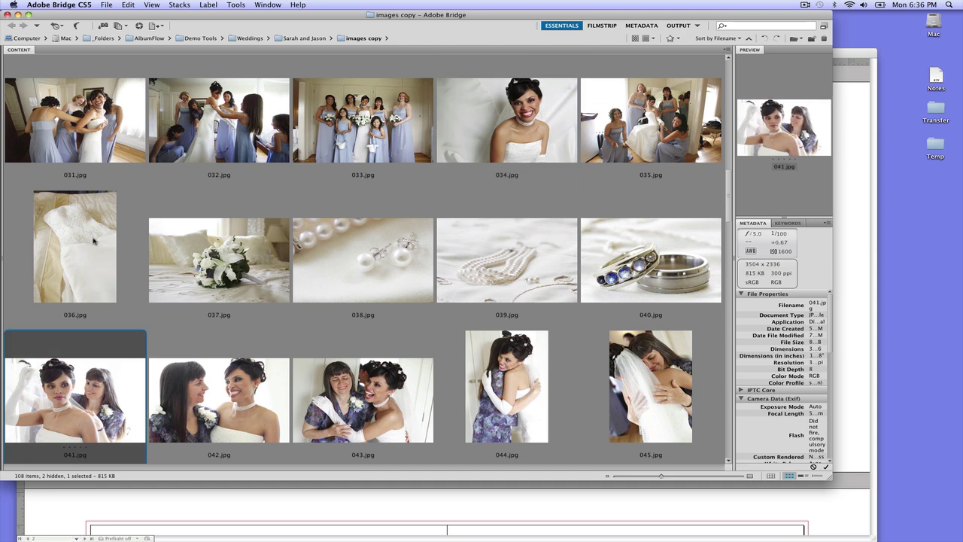
left_click(118, 240, "super")
left_click(395, 263, "super")
left_click(507, 260, "super")
left_click(651, 260, "super")
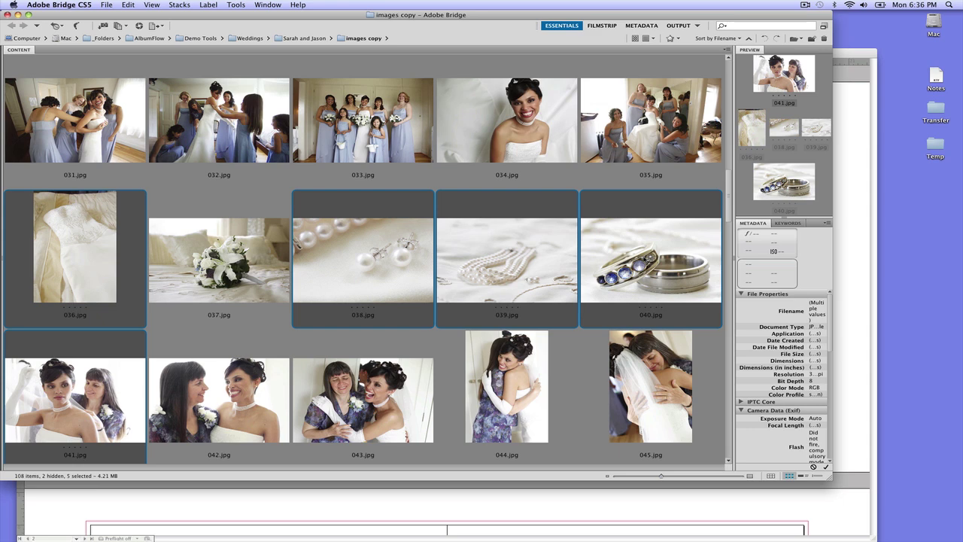
key("super+Tab")
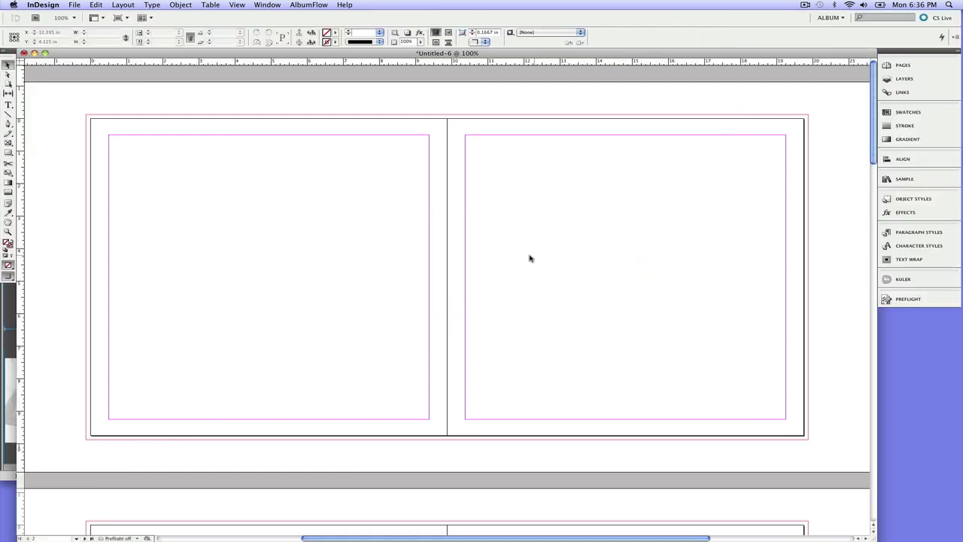
Draw a rectangle frame across both pages' margins and give it the Blue fill style.
key("f")
left_click_drag(109, 135, 784, 419)
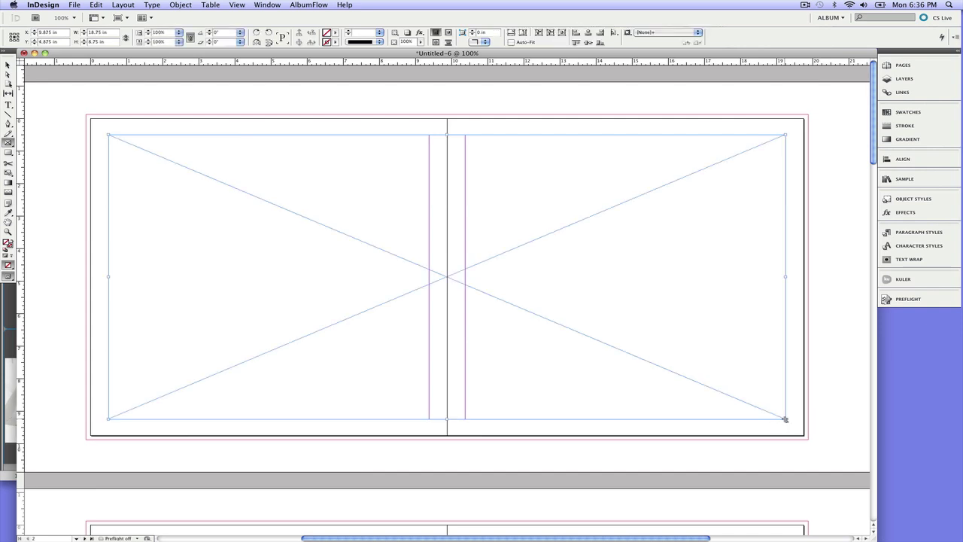
key("super+KP_1")
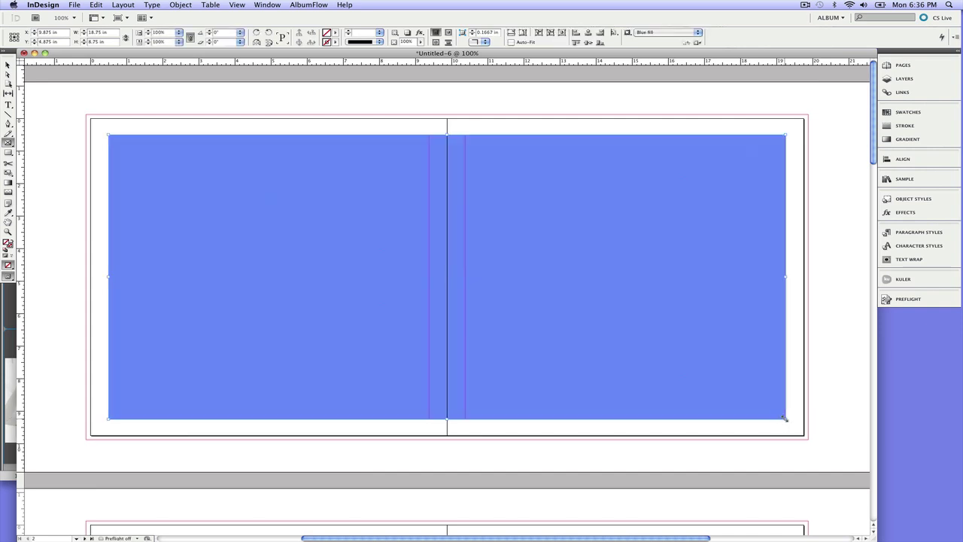
Split the frame with AlbumFlow Make Grid into 6 across and 3 down.
key("v")
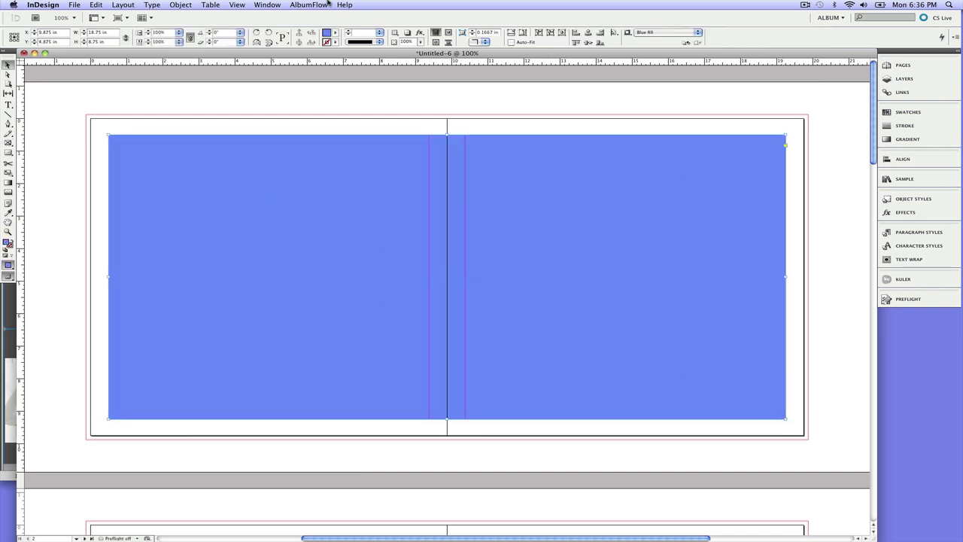
left_click(314, 5)
left_click(317, 37)
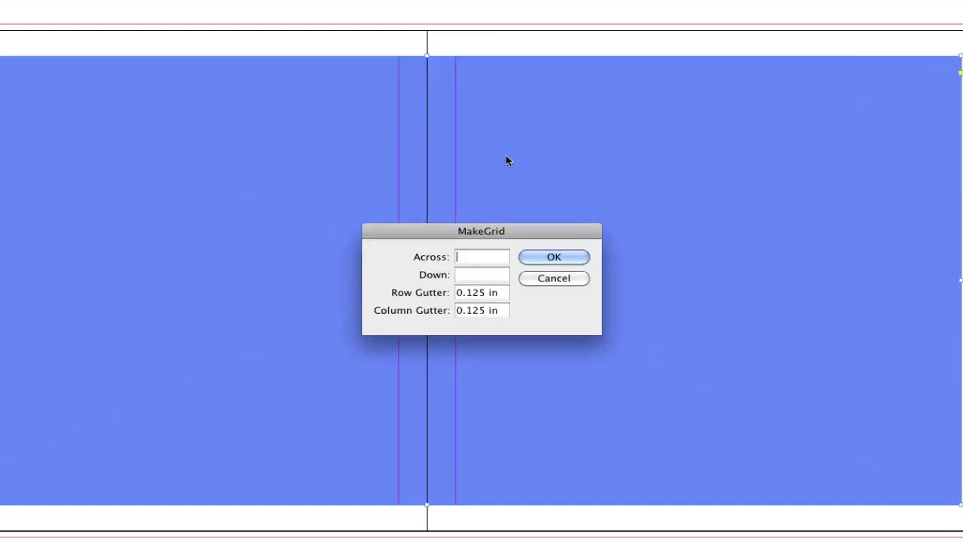
type("6")
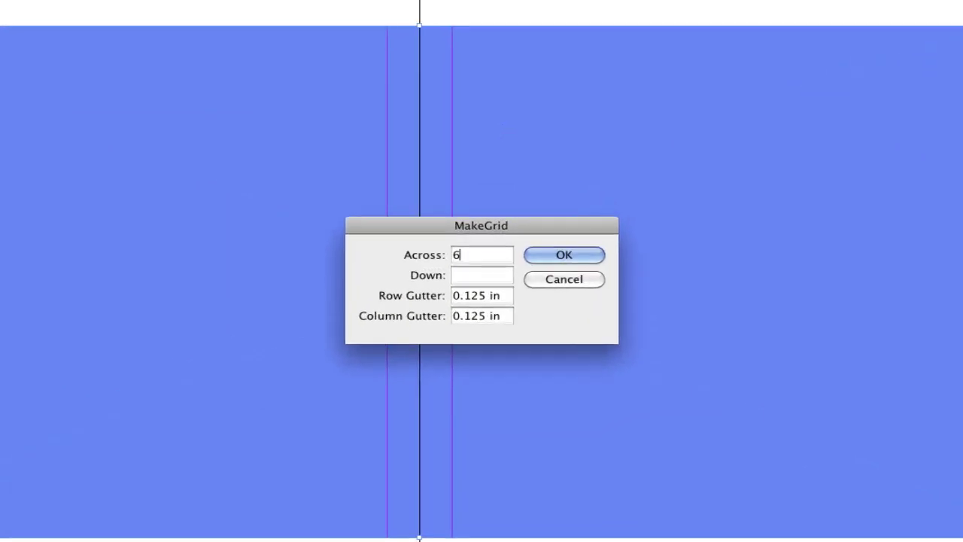
key("Tab")
type("3")
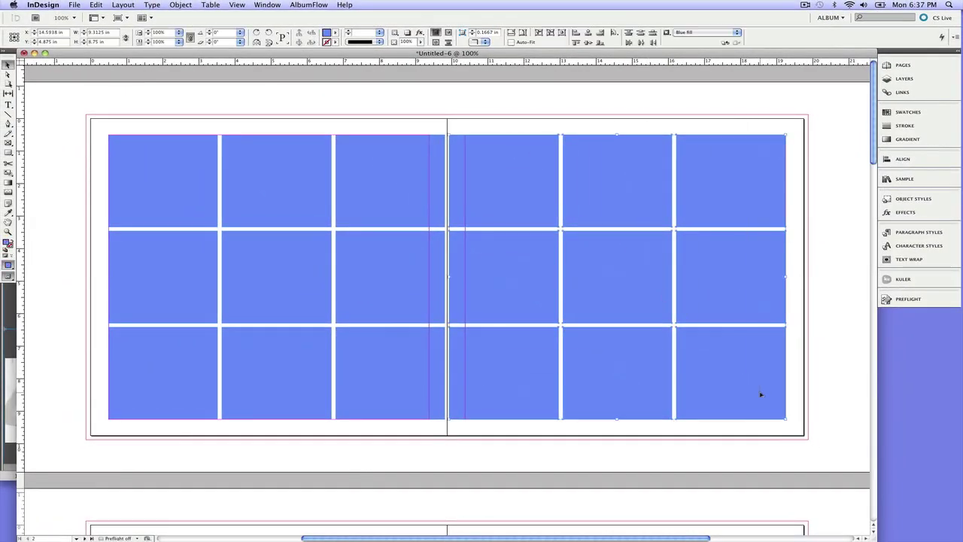
Merge the nine green right-page frames into one, select the left two columns, and preview.
key("ctrl+KP_2")
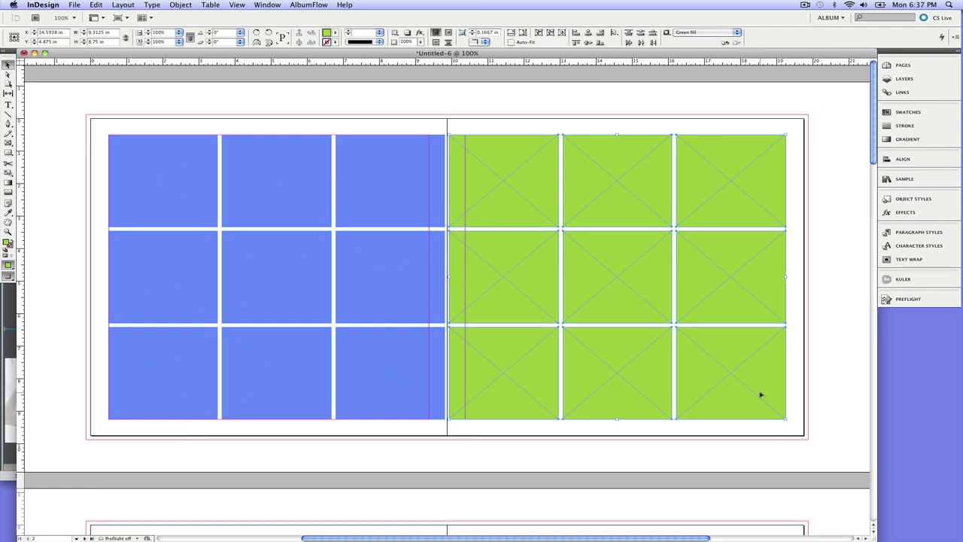
left_click(319, 5)
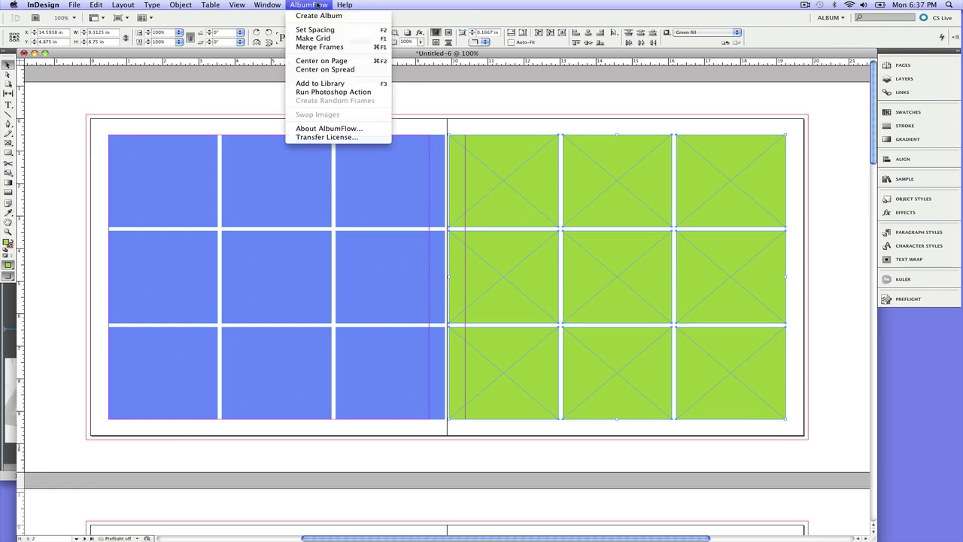
left_click(320, 61)
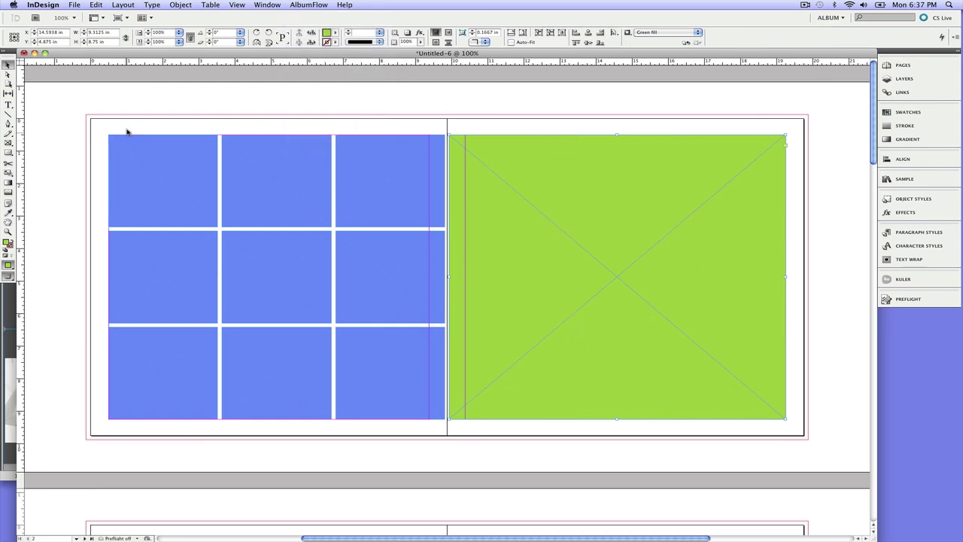
left_click_drag(134, 119, 256, 375)
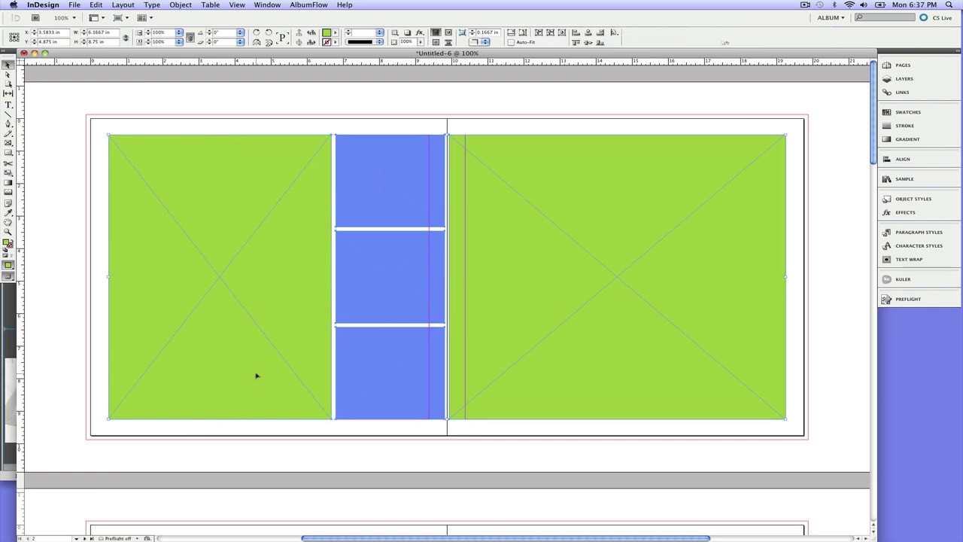
key("w")
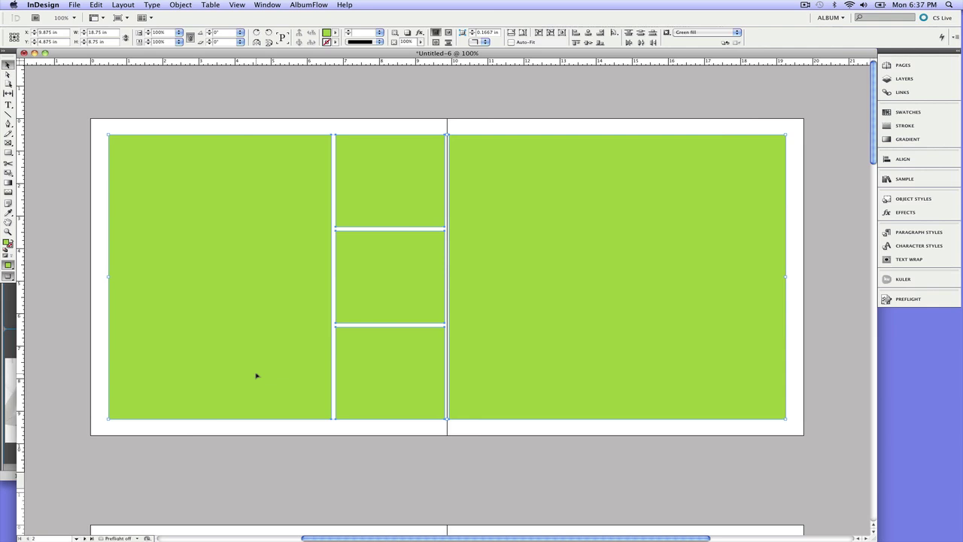
Restore guides and carry the five selected Bridge photos into InDesign's place cursor.
key("w")
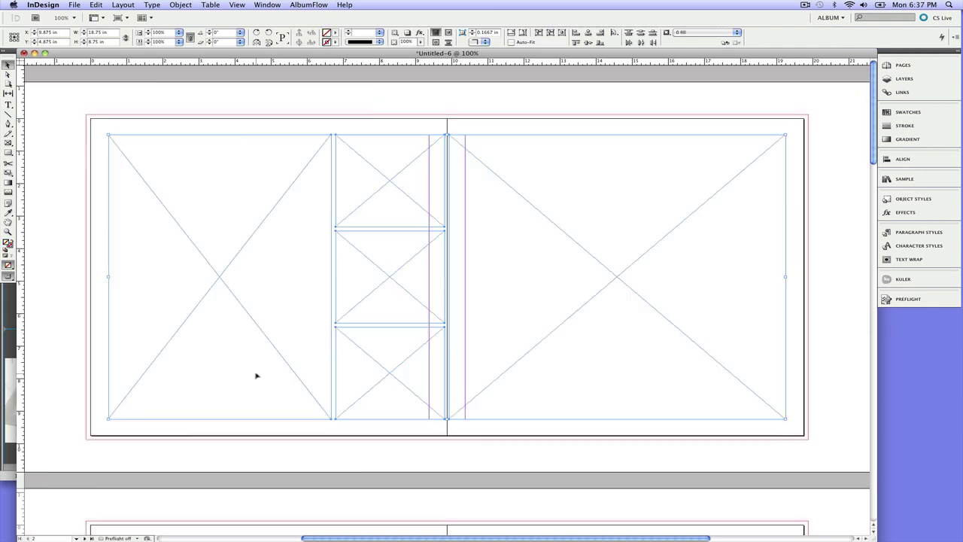
key("super+Tab")
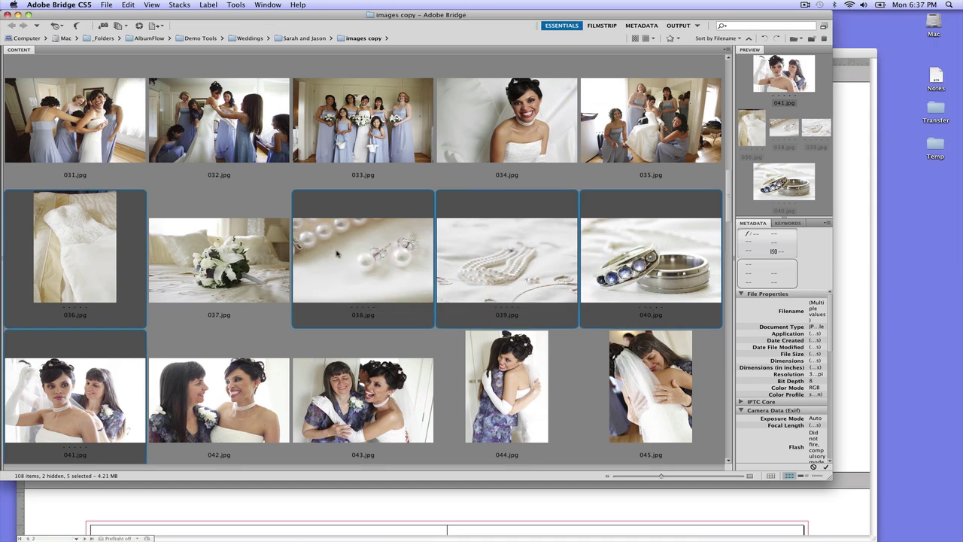
left_click_drag(337, 255, 263, 199)
key("super+Tab")
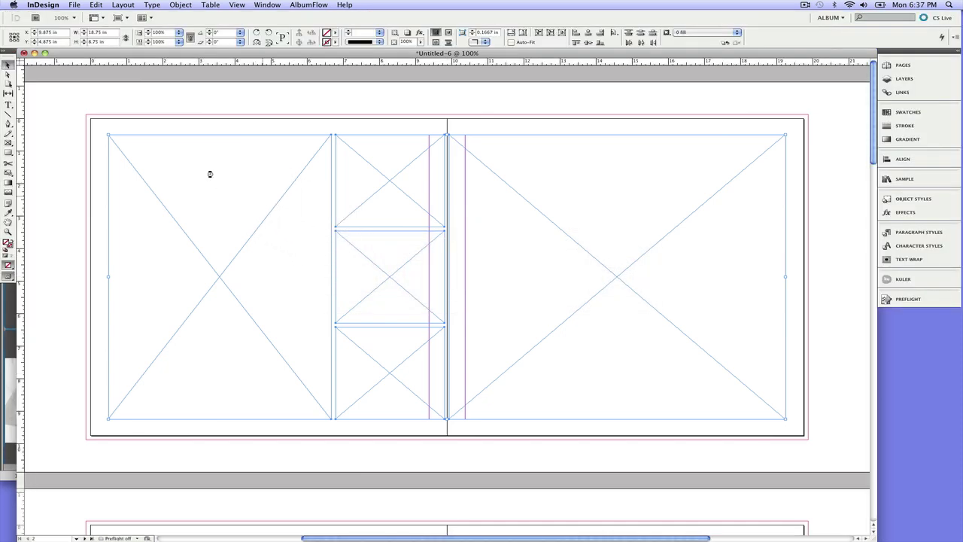
Place the bride, dress, pearls, necklace and rings photos into their frames.
key("Right")
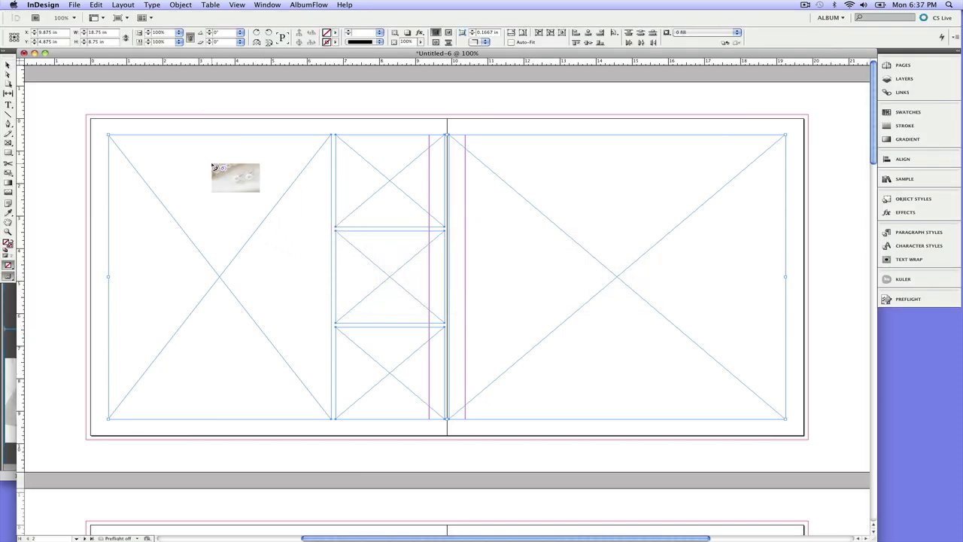
key("Right")
key("Right")
key("Right")
key("Right")
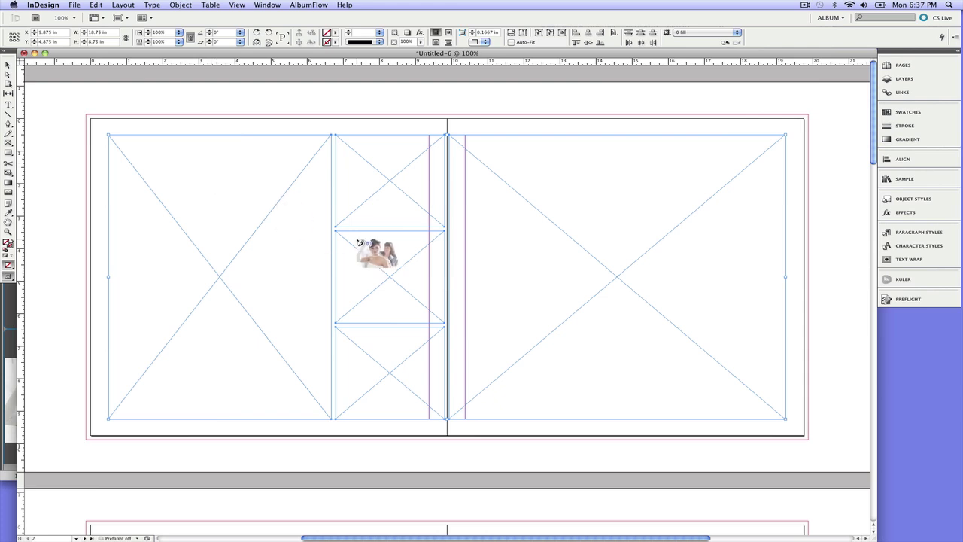
left_click(580, 184)
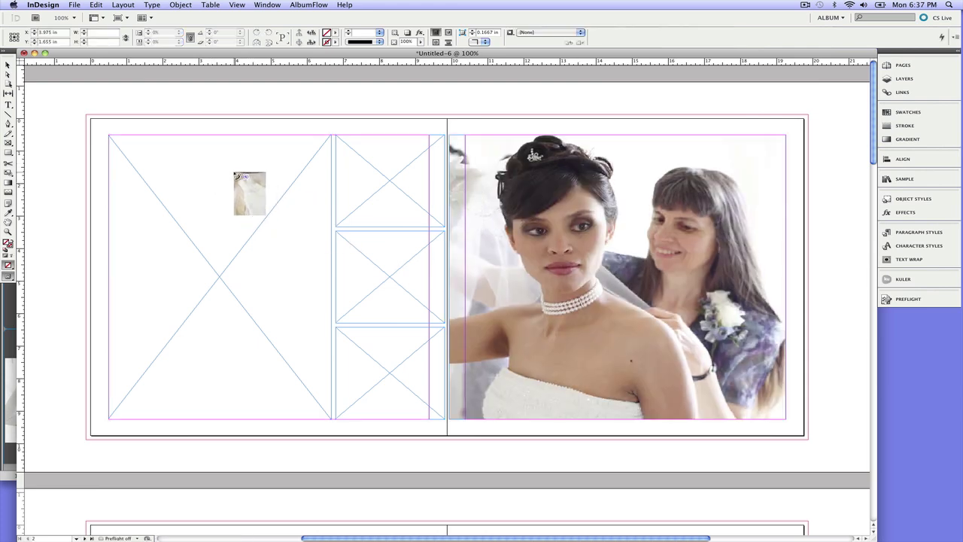
left_click(316, 177)
left_click(348, 207)
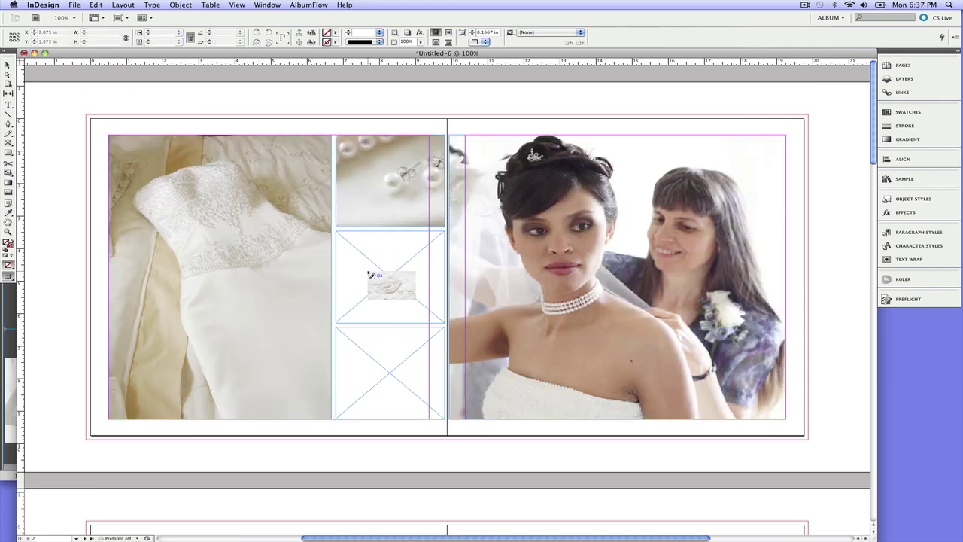
left_click(371, 301)
left_click(385, 343)
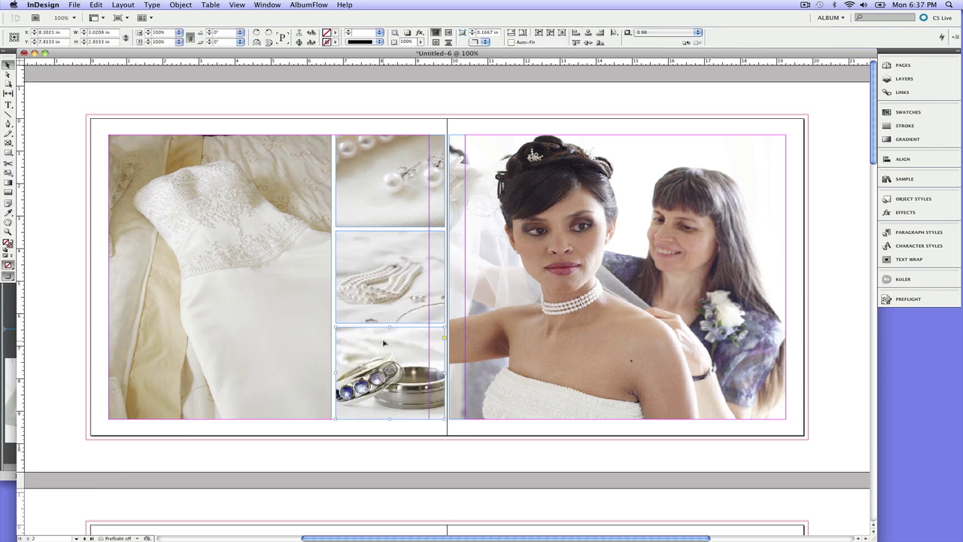
left_click(410, 447)
Shift the bride, pearls, necklace, rings and dress photos within their frames, then preview.
key("a")
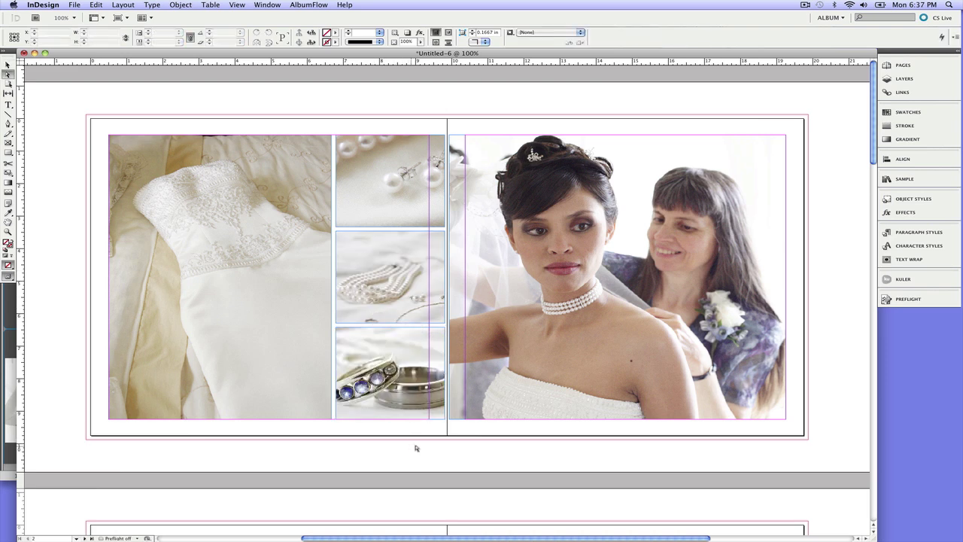
left_click(520, 328)
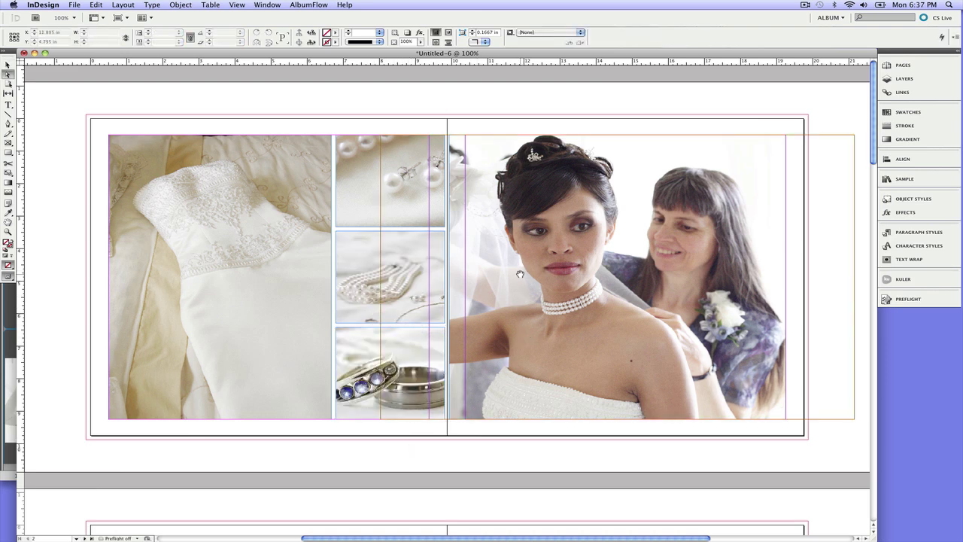
left_click_drag(520, 274, 588, 267)
left_click(382, 199)
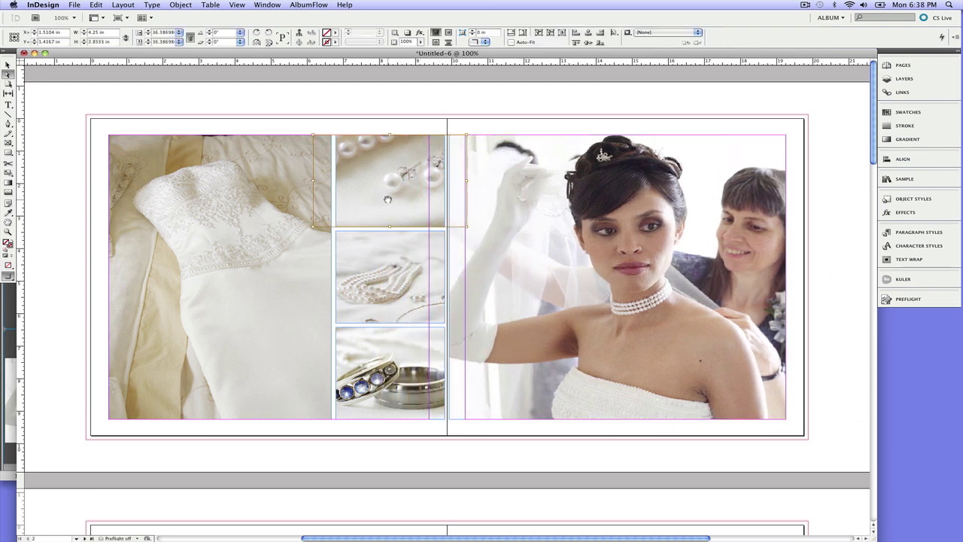
left_click_drag(383, 199, 370, 200)
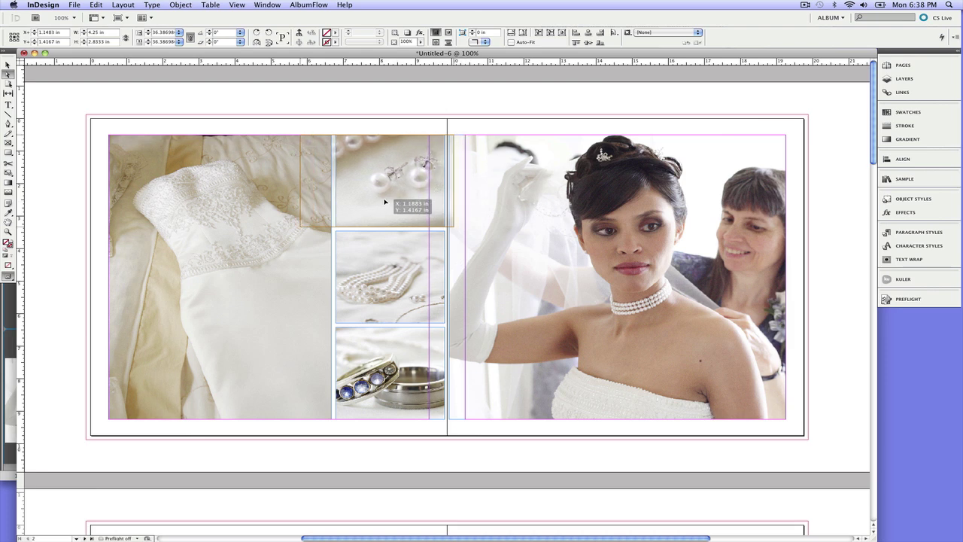
left_click_drag(384, 262, 395, 263)
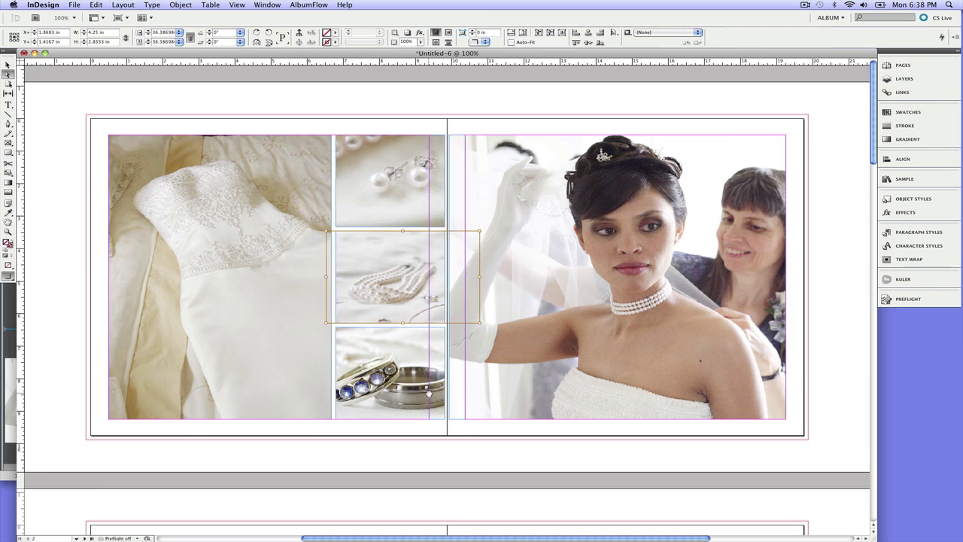
left_click(390, 372)
left_click_drag(390, 371, 403, 372)
left_click_drag(258, 264, 258, 273)
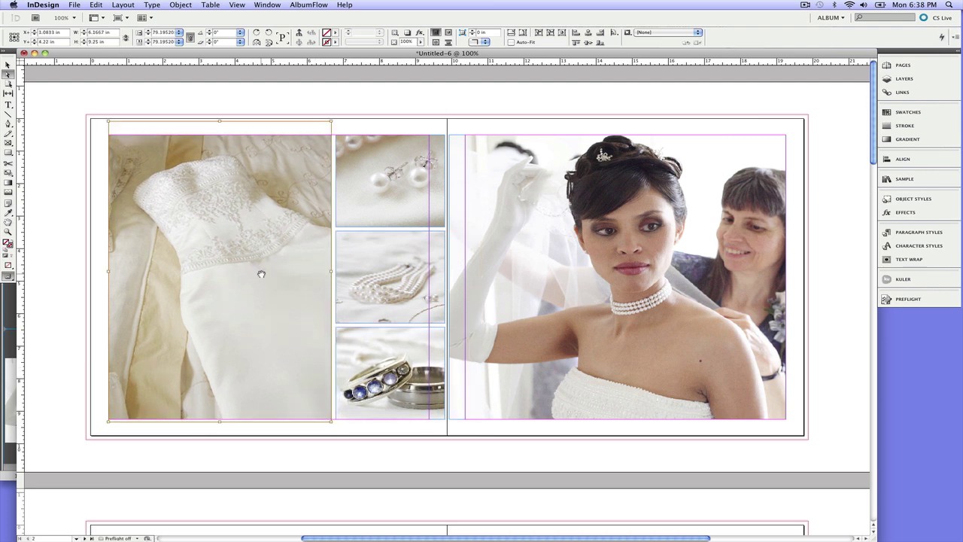
left_click(371, 112)
key("w")
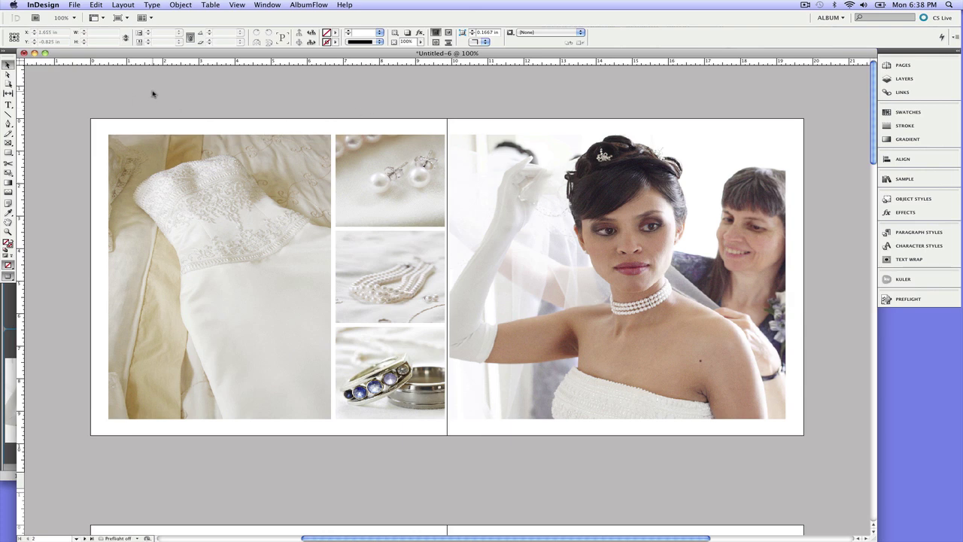
Scale the four left-page photo frames down proportionally and show guides again.
left_click_drag(152, 91, 377, 384)
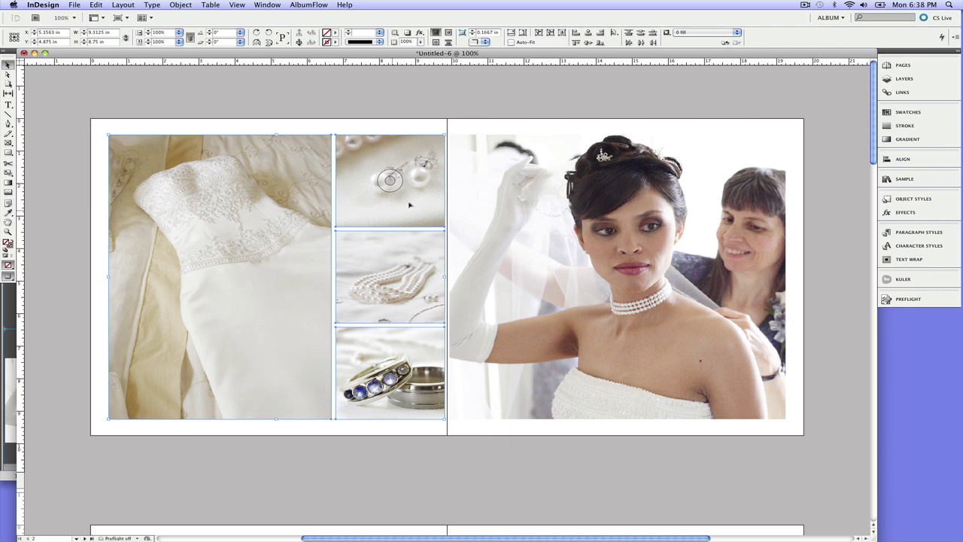
left_click_drag(444, 136, 179, 238)
key("w")
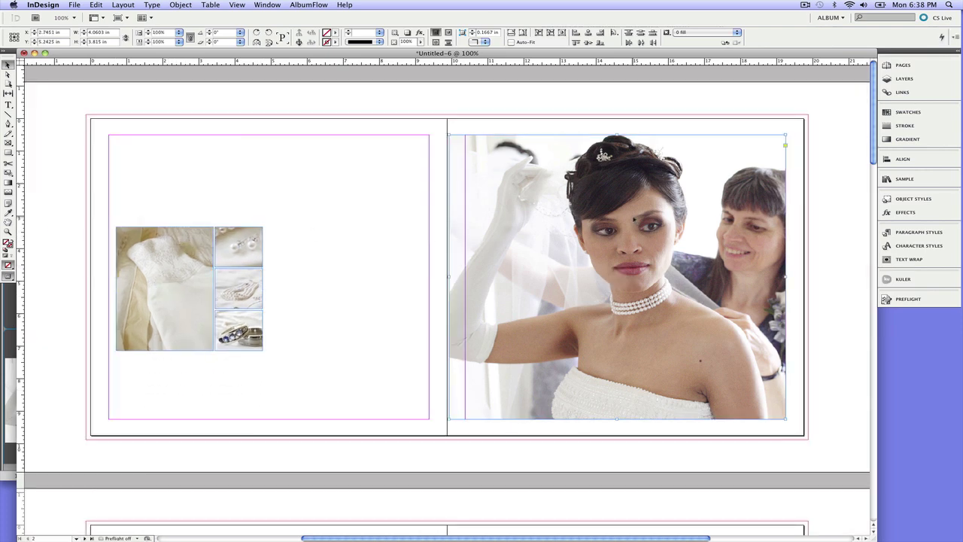
Extend the bride frame to the top-right bleed and across the spine, fill it, and reposition.
left_click(757, 167)
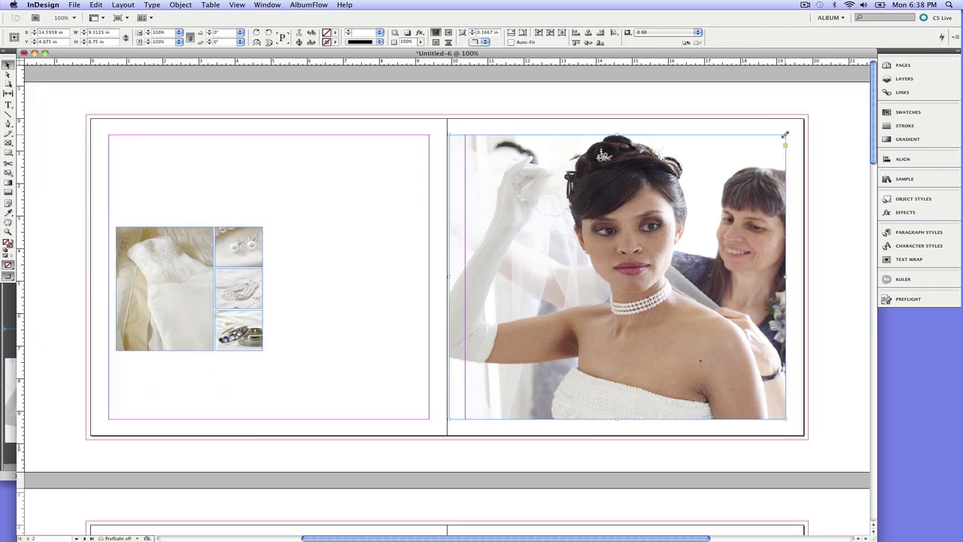
left_click_drag(784, 134, 807, 114)
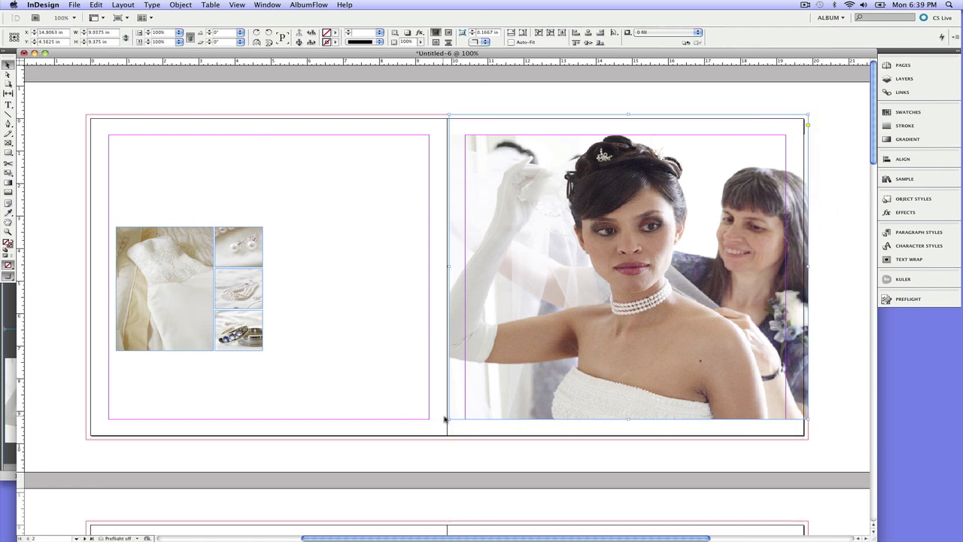
left_click_drag(449, 421, 352, 440)
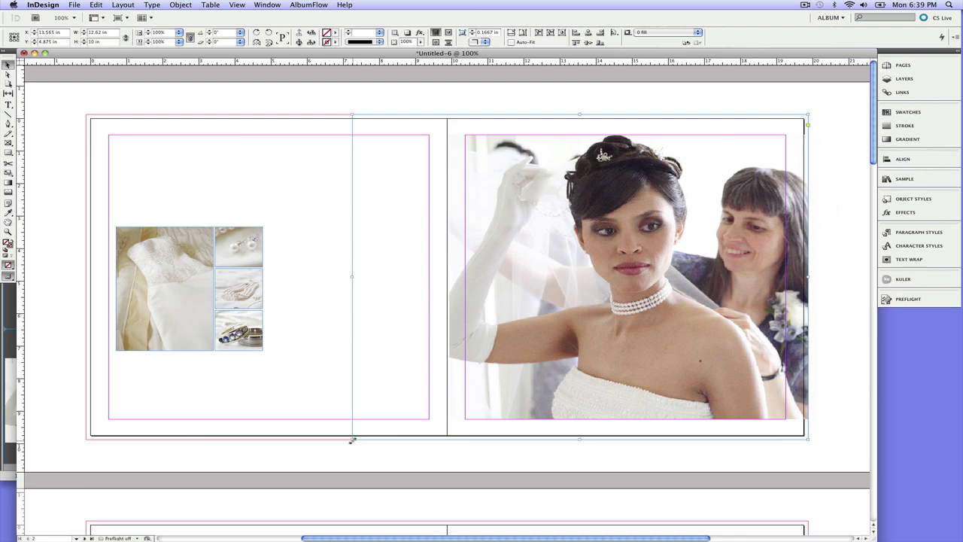
key("super+alt+shift+c")
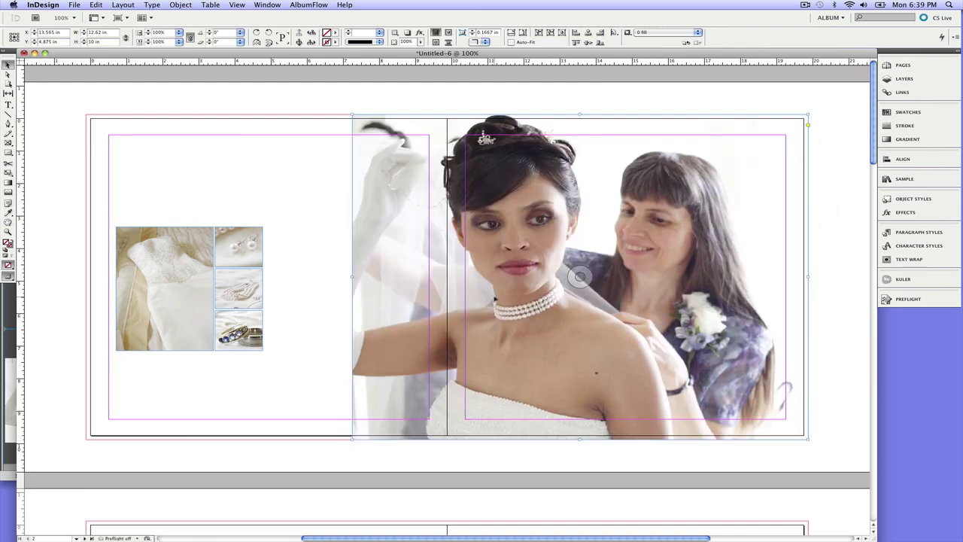
left_click(579, 277)
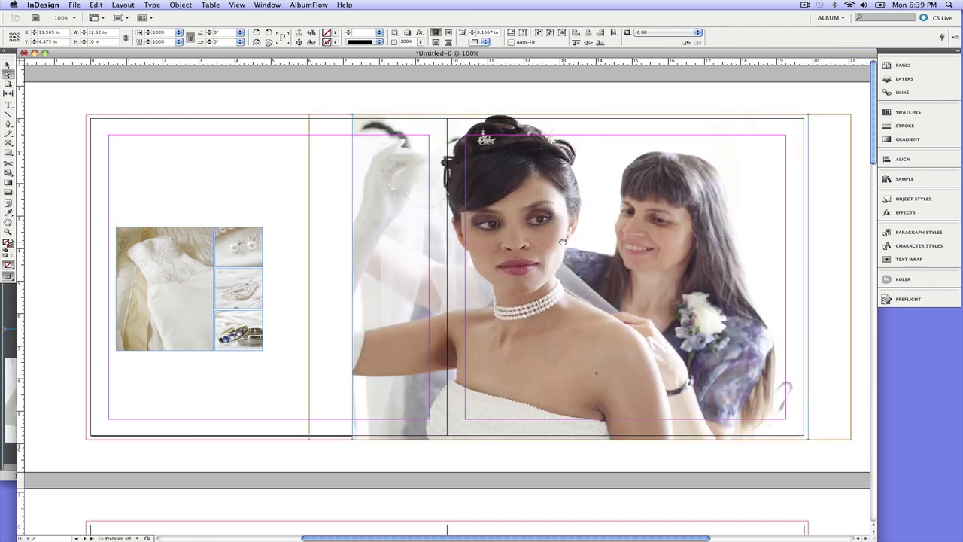
left_click_drag(562, 241, 600, 243)
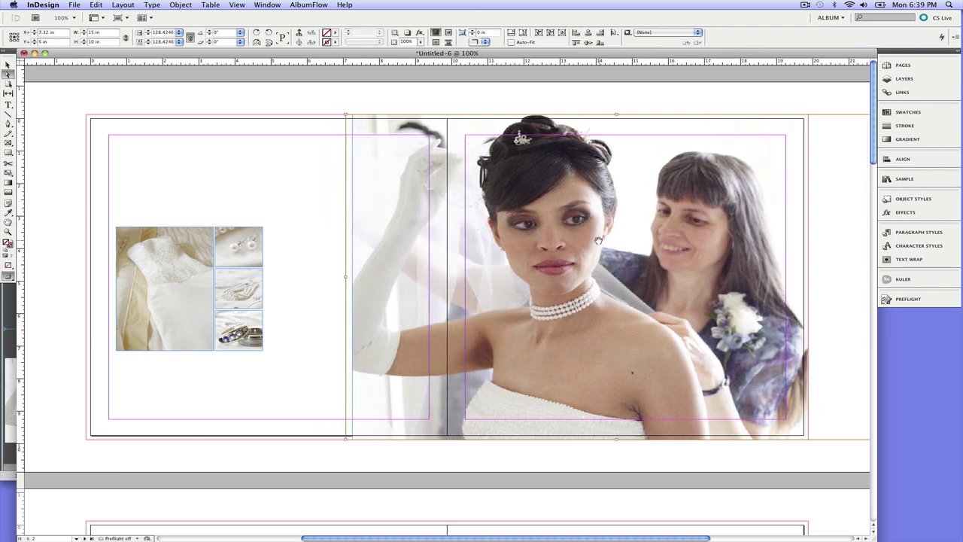
left_click(231, 161)
Zoom in and scale the four-frame cluster down to about 3.61 × 3.39 in.
key("z")
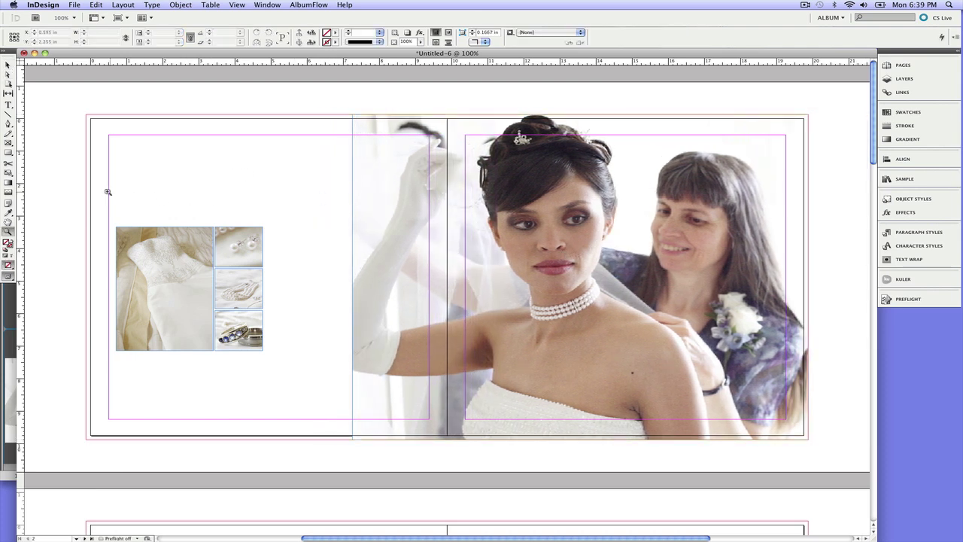
left_click_drag(91, 195, 297, 380)
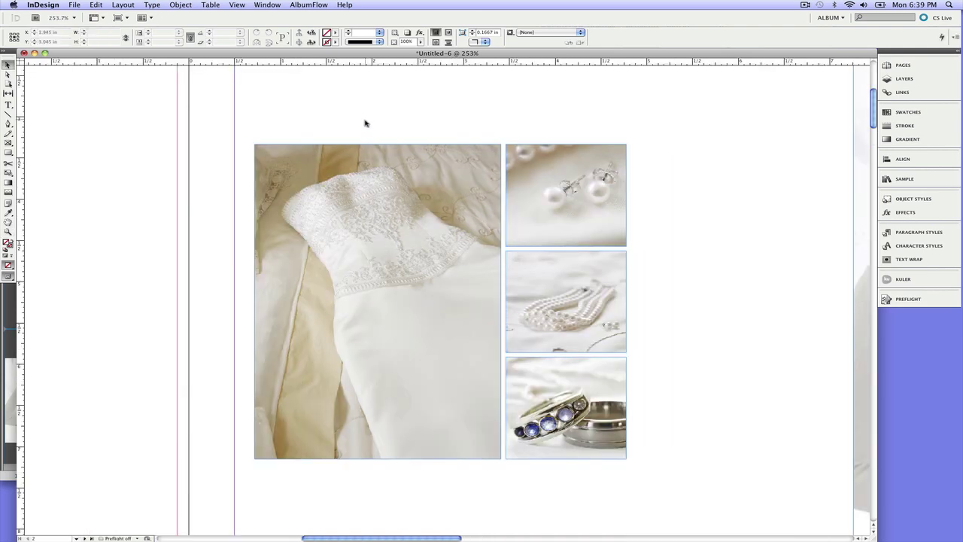
left_click_drag(364, 123, 538, 414)
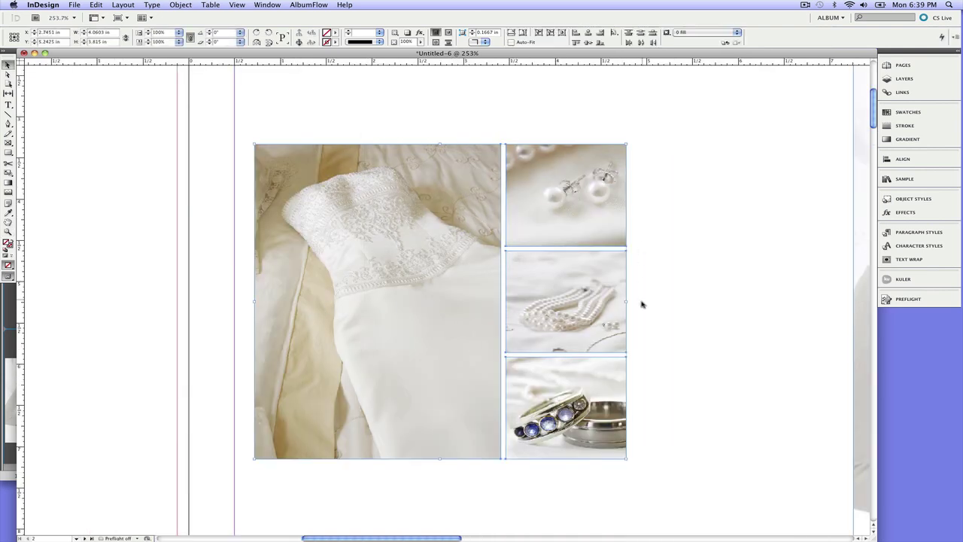
left_click_drag(625, 301, 584, 286)
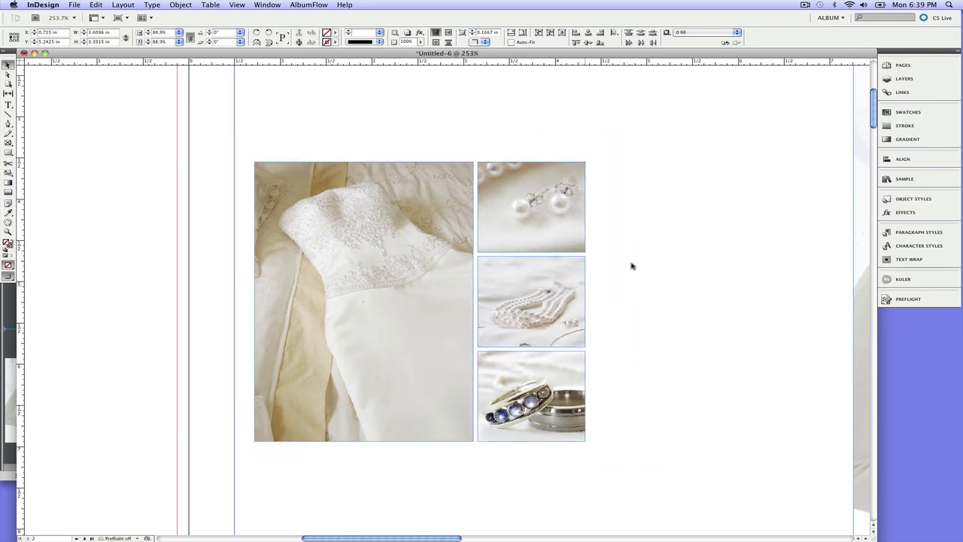
left_click(632, 266)
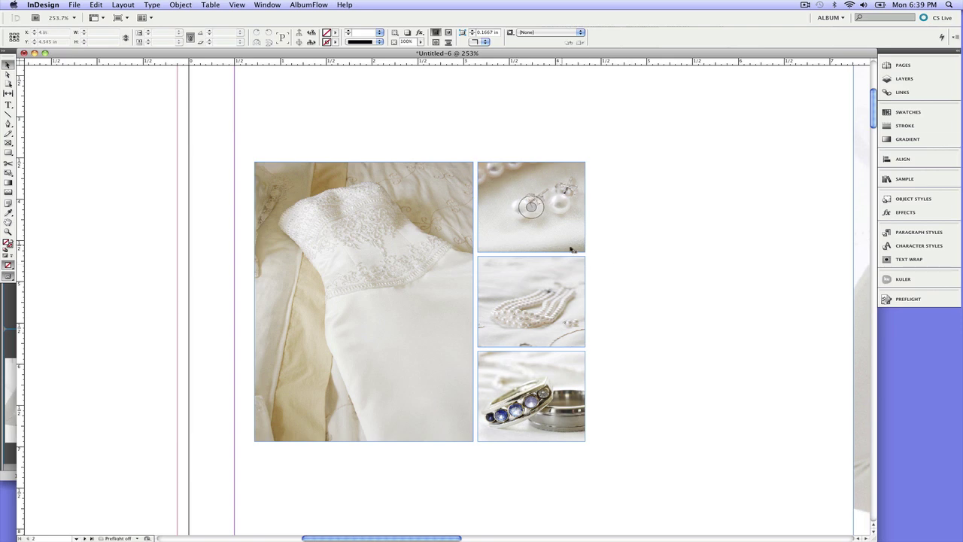
left_click_drag(404, 104, 538, 430)
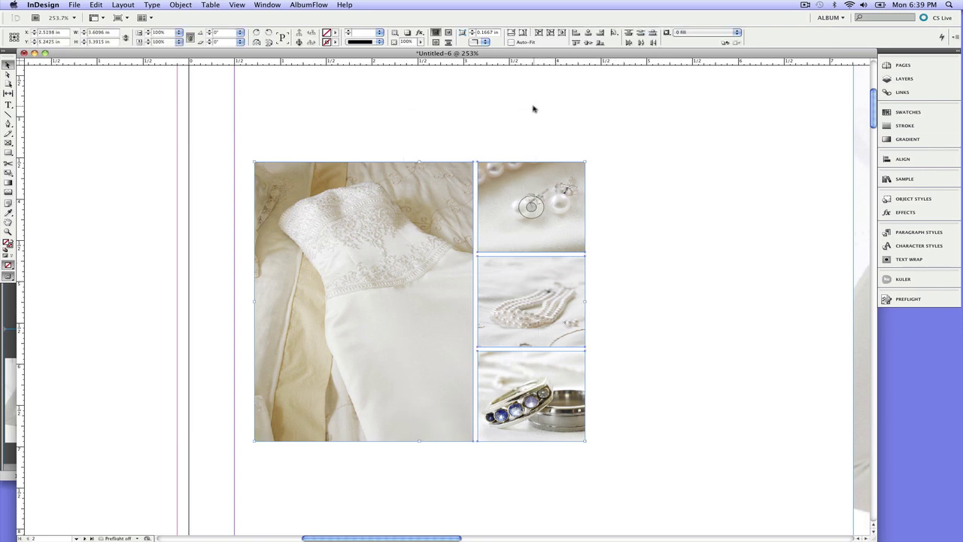
Re-space the dress photo and three jewellery thumbnails at 0.125 in with AlbumFlow Set Spacing.
left_click(318, 6)
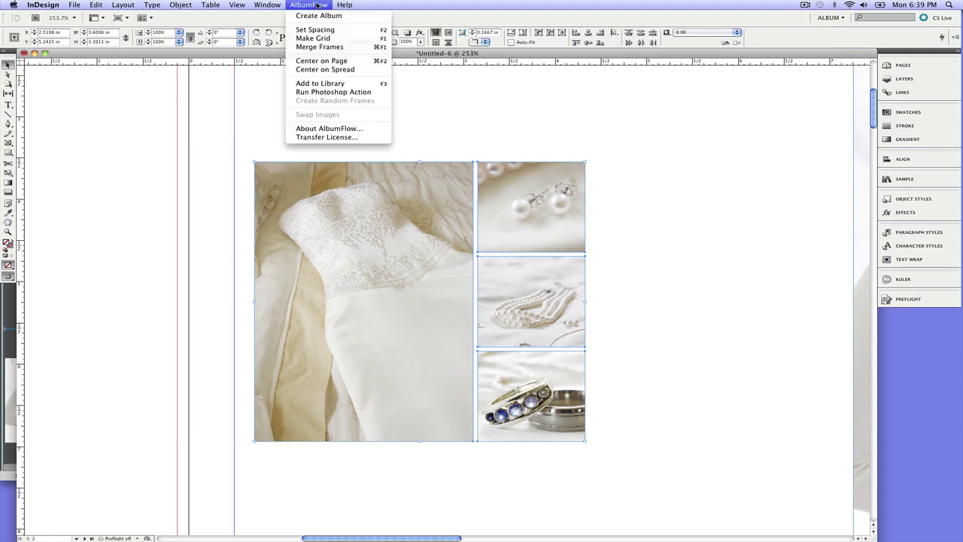
left_click(319, 31)
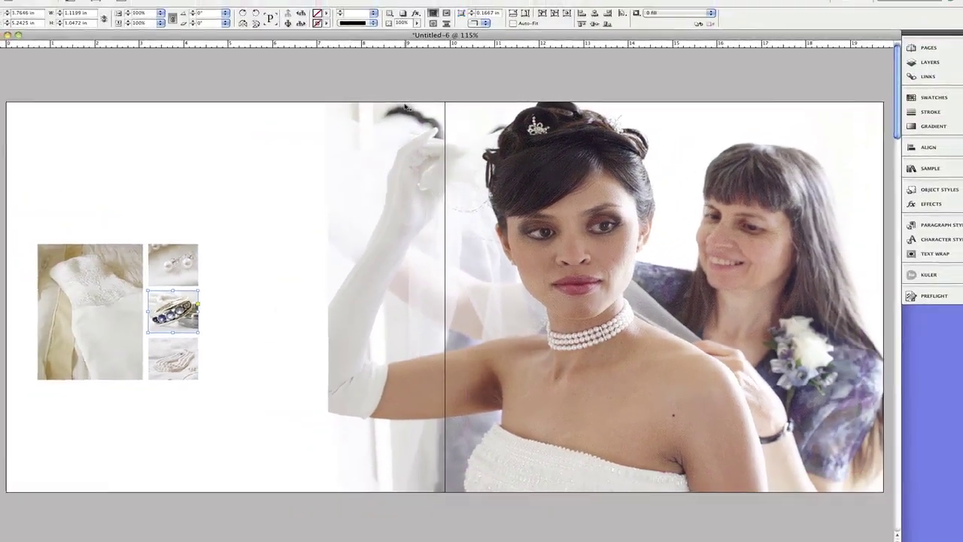
At 100% view, select the dress and thumbnail frames and enlarge the group proportionally.
key("super+1")
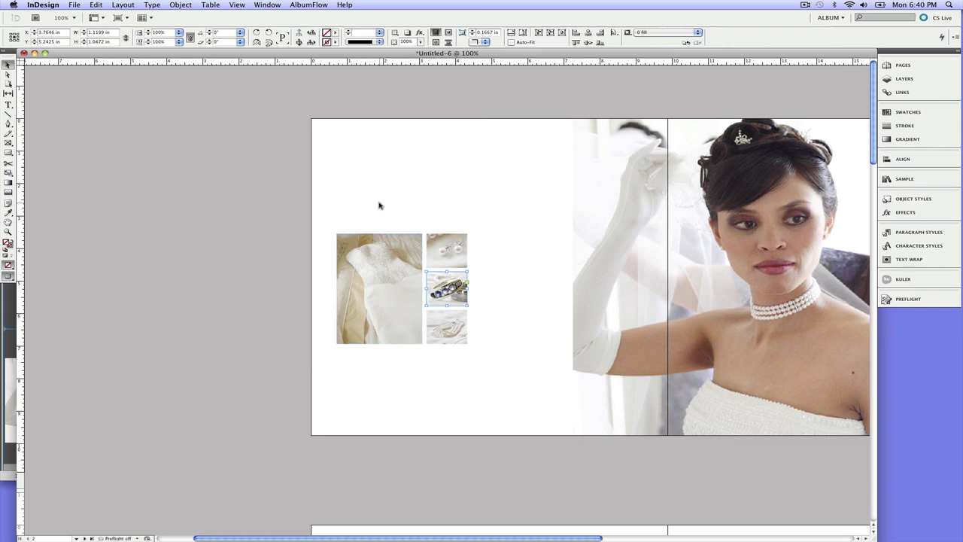
left_click_drag(380, 202, 482, 411)
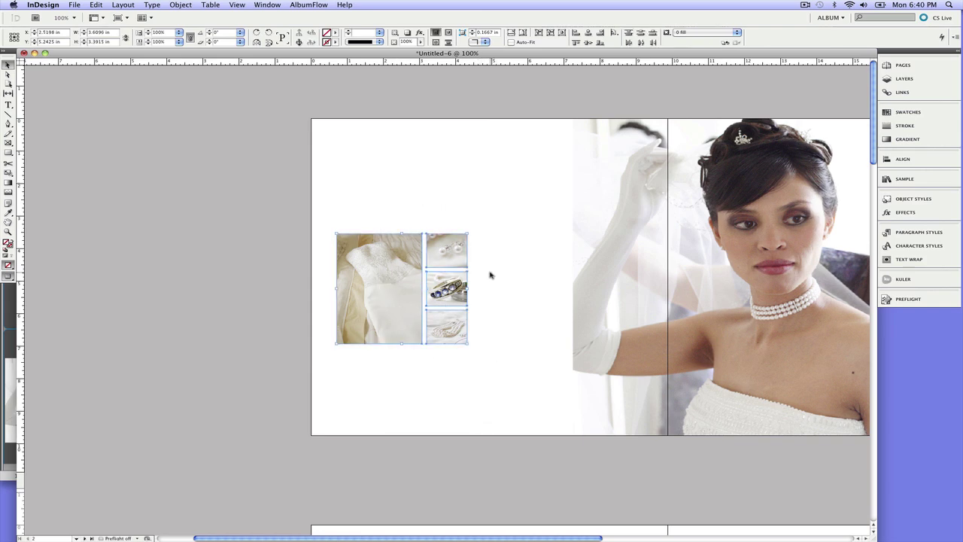
left_click_drag(468, 287, 542, 274)
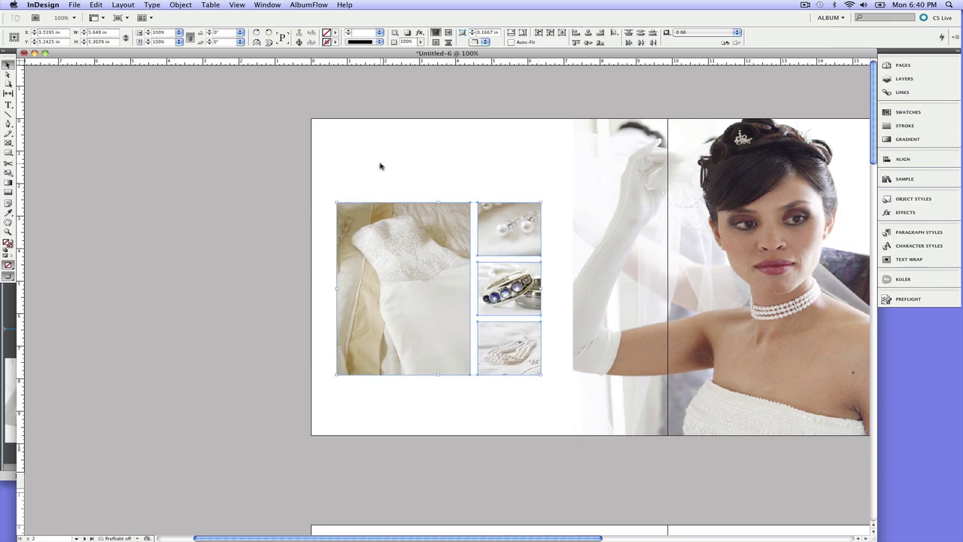
Centre the enlarged photo group vertically on the left page, undoing a stray move.
key("super+alt+c")
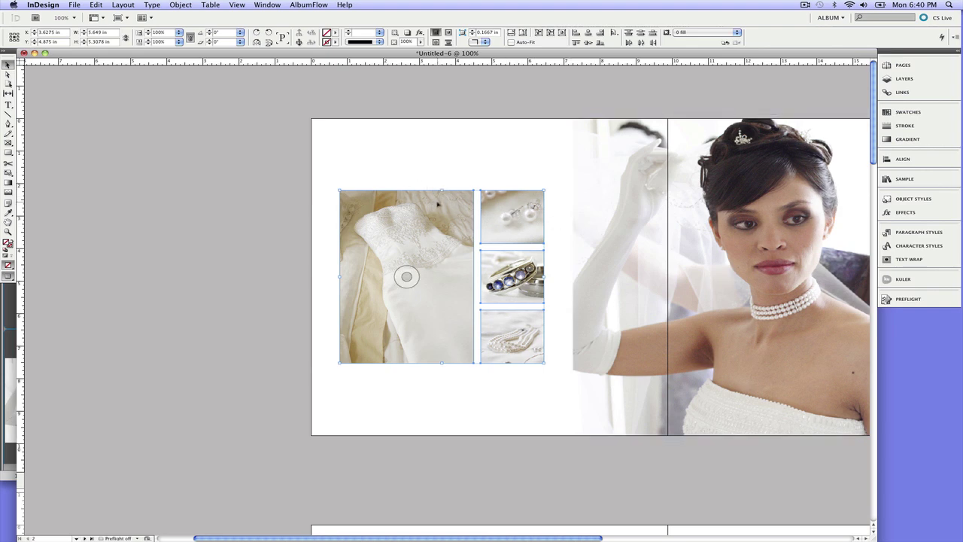
left_click_drag(437, 203, 410, 143)
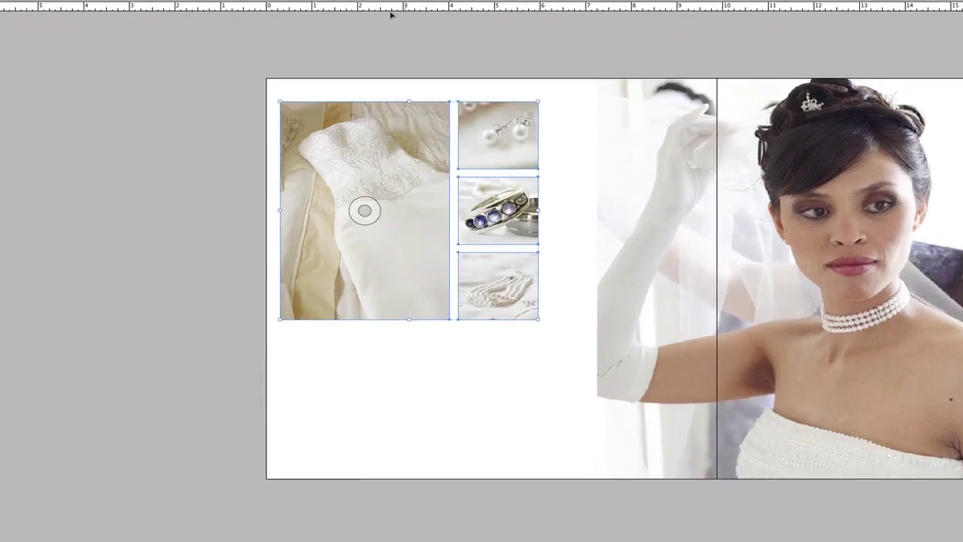
left_click(280, 1)
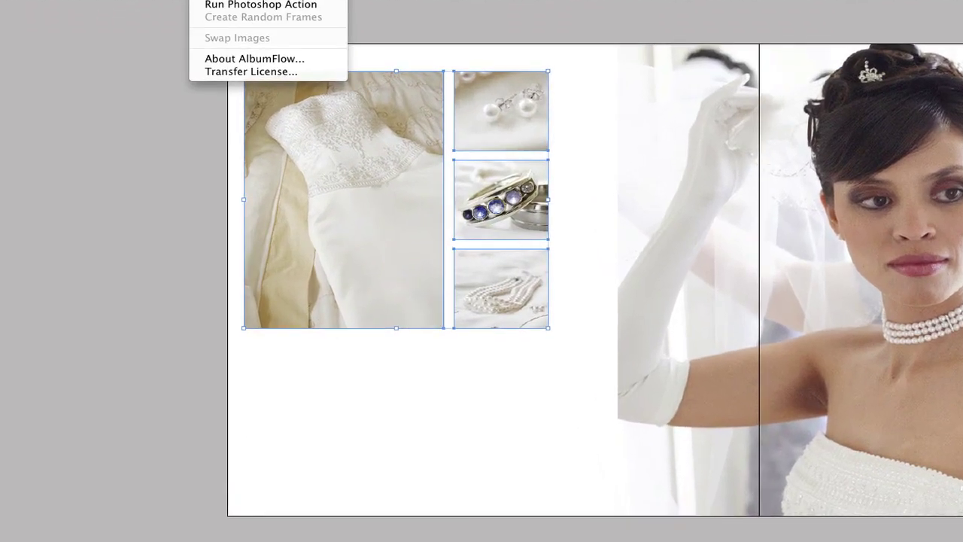
key("Escape")
key("super+z")
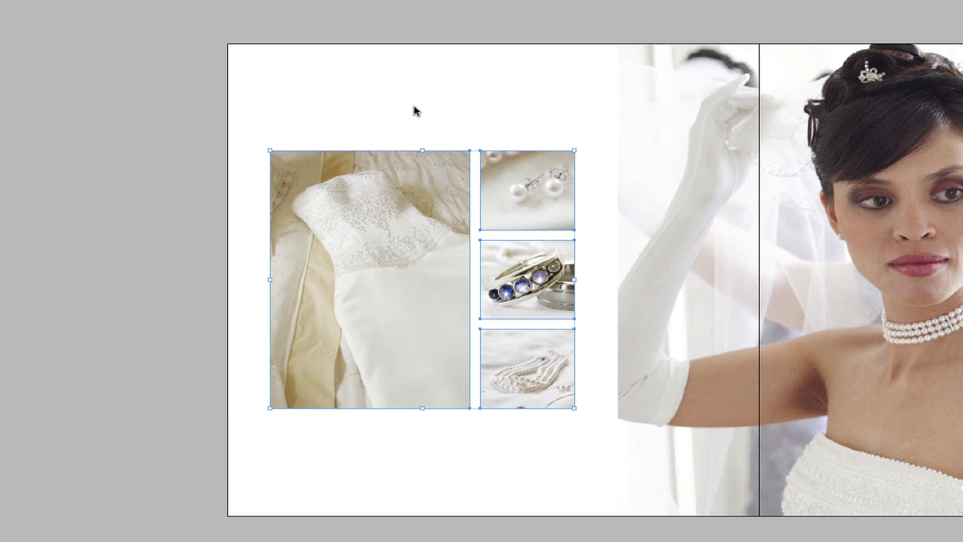
key("Return")
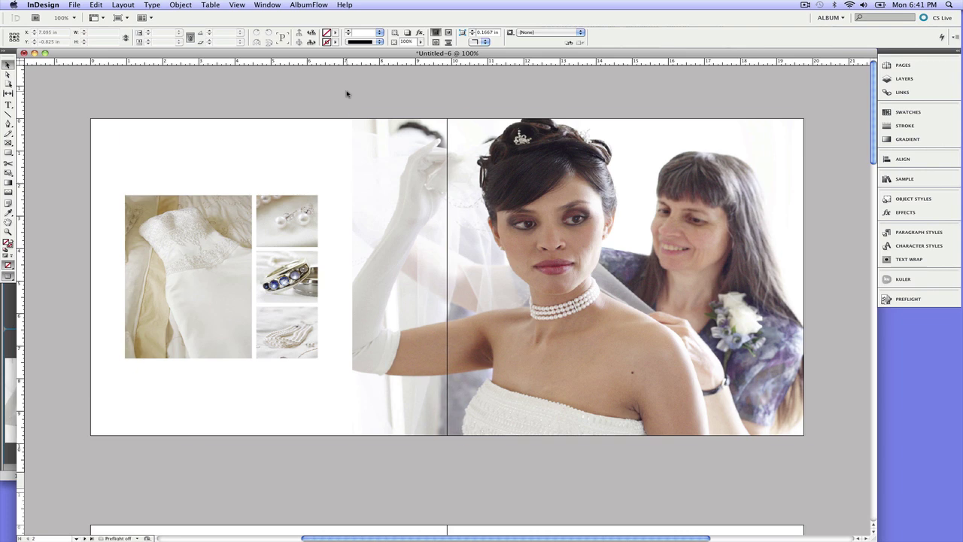
Run Bitchin B&W and Antique Tone 10 from set TRA1 – Color Blind v1.2 on all spread photos.
key("super+a")
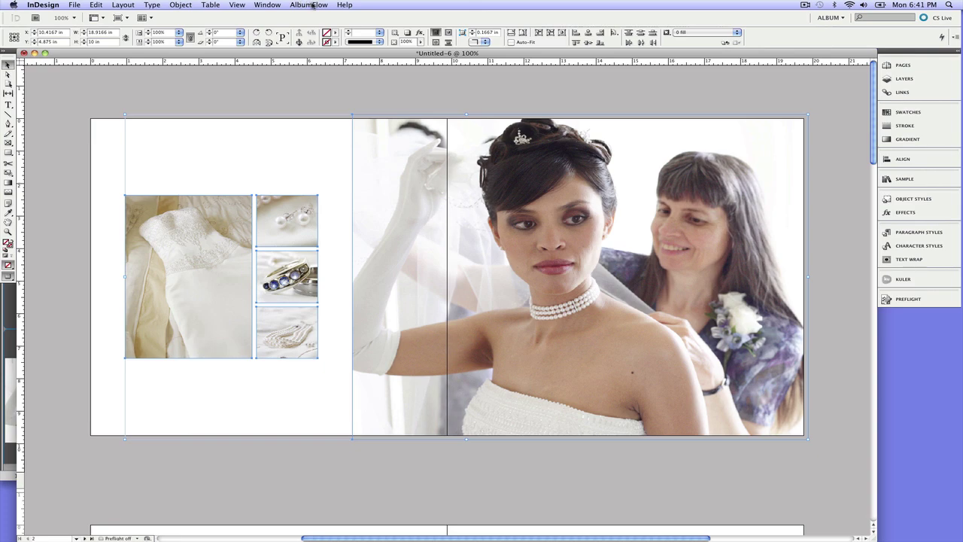
left_click(315, 5)
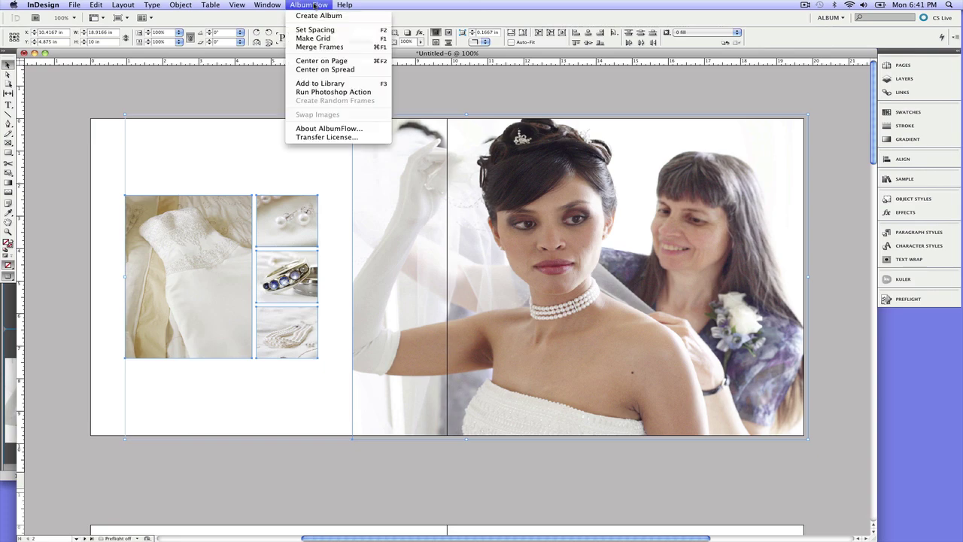
left_click(337, 93)
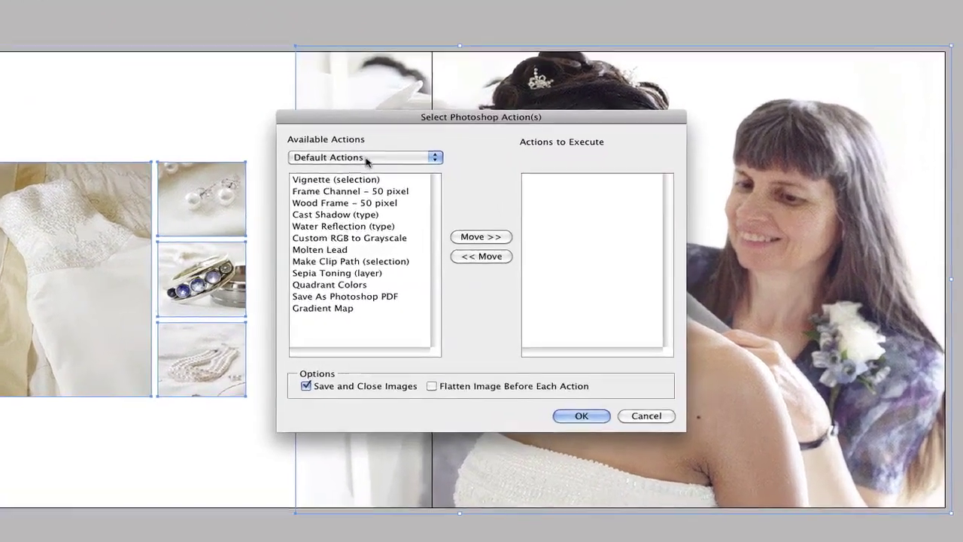
left_click(366, 158)
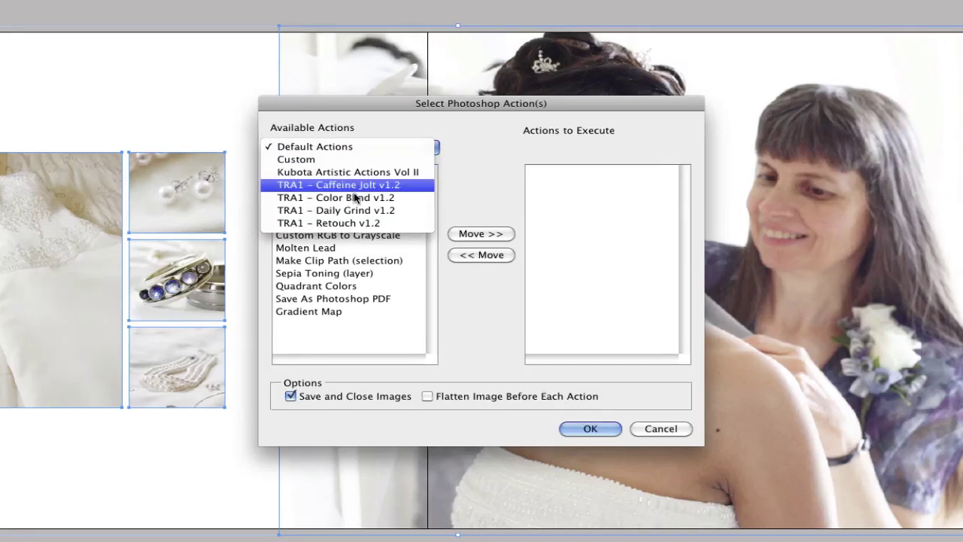
key("Escape")
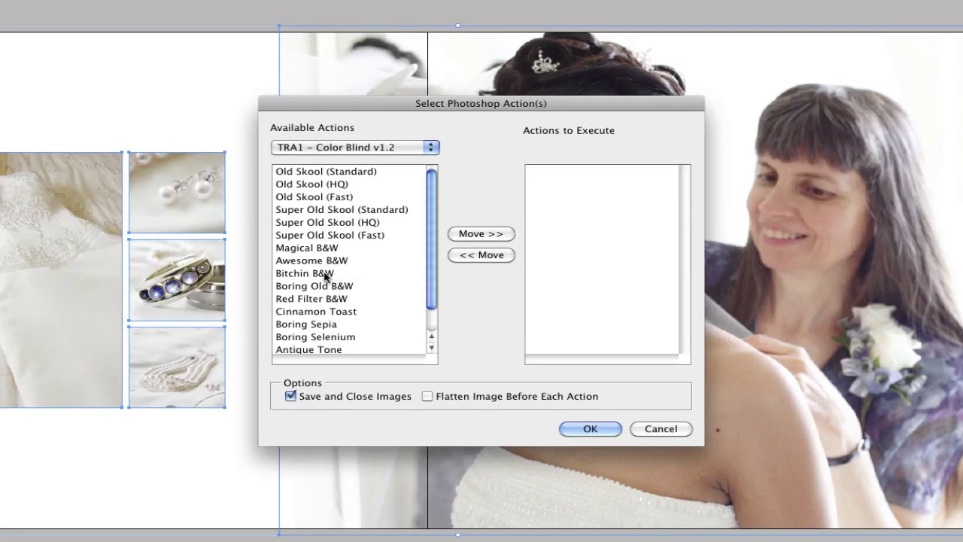
left_click(323, 274)
left_click(499, 234)
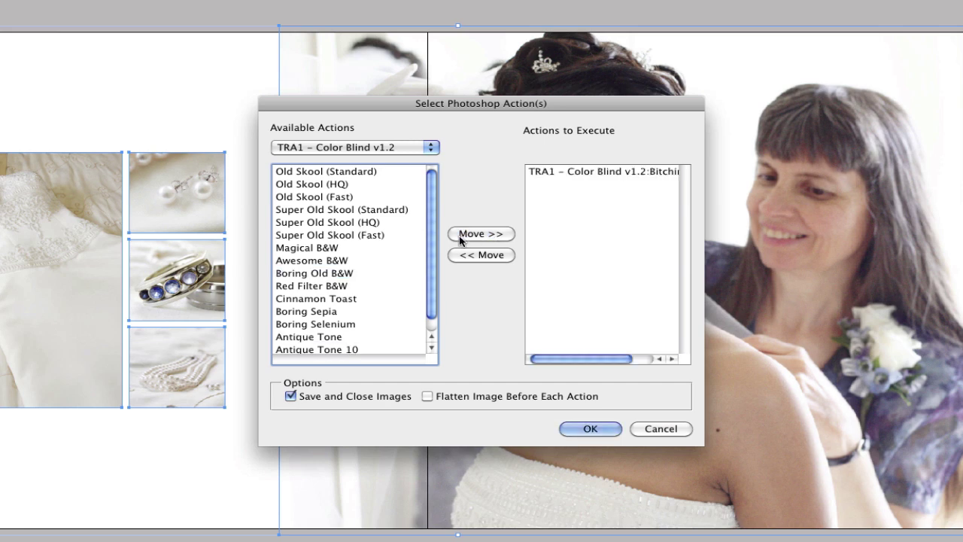
scroll(376, 290, "down", 1)
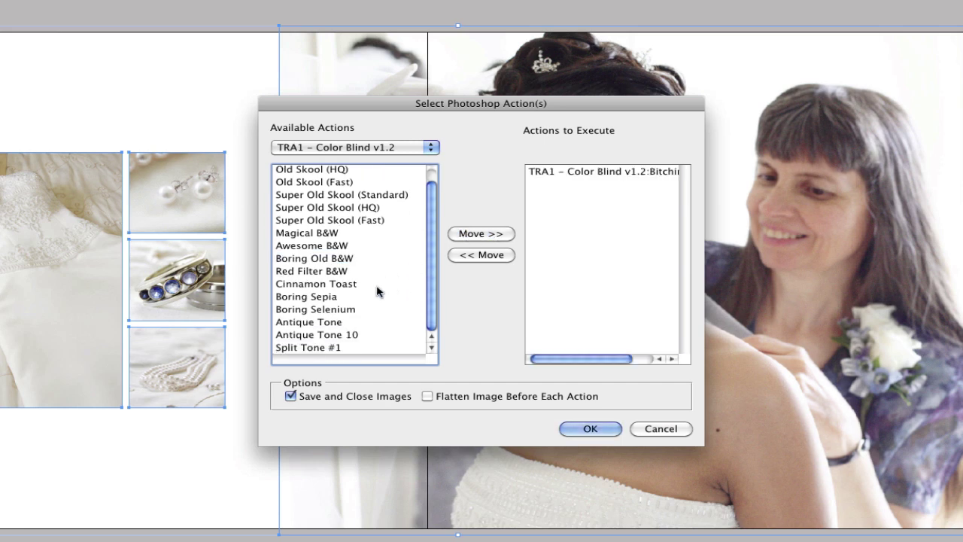
left_click(333, 336)
left_click(497, 233)
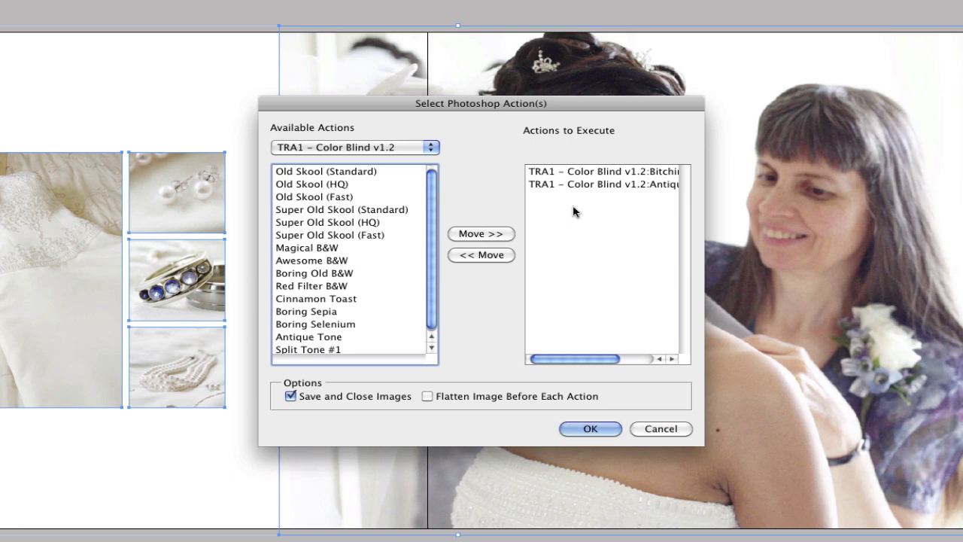
left_click(608, 427)
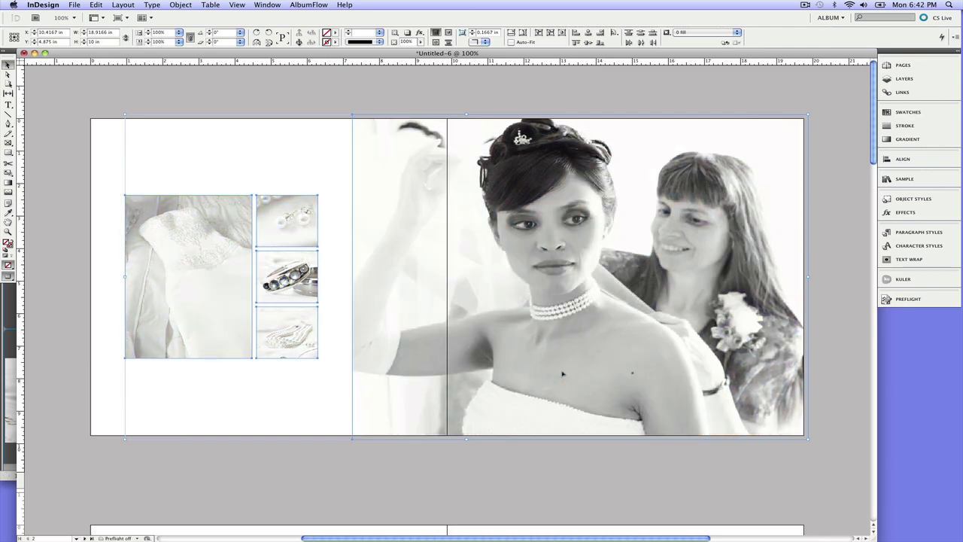
After the actions finish, switch to Adobe Bridge's images copy folder.
key("super+Tab")
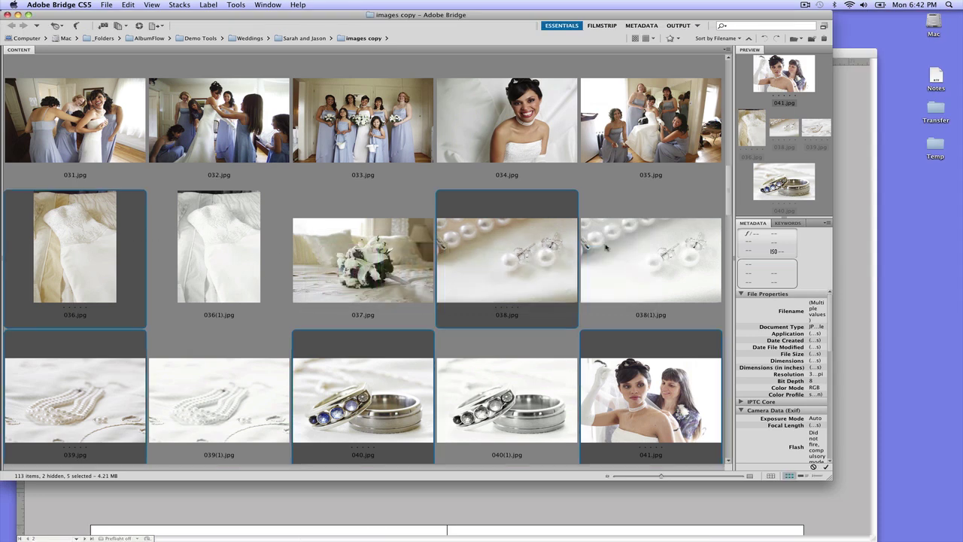
Scroll through the toned (1) copies in Bridge, then return to InDesign.
scroll(180, 397, "down", 3)
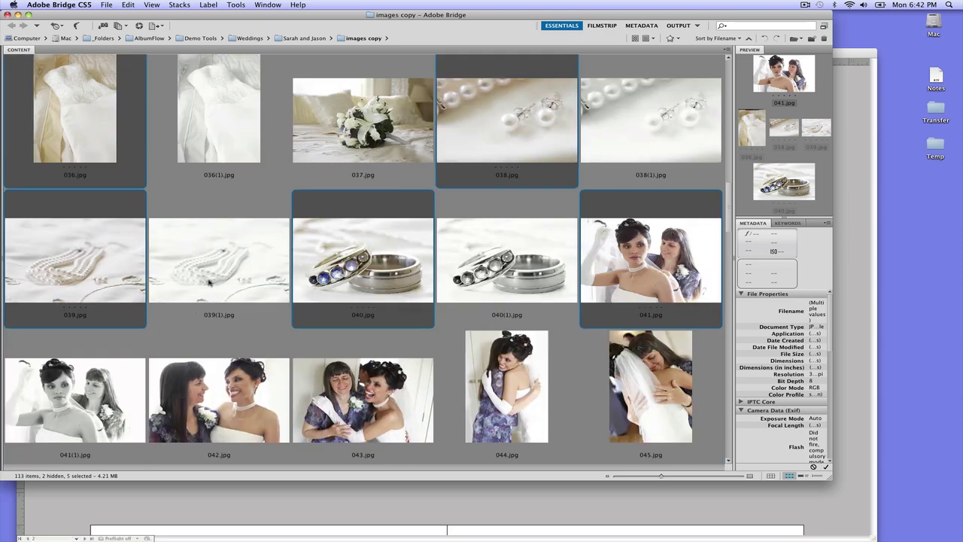
key("super+Tab")
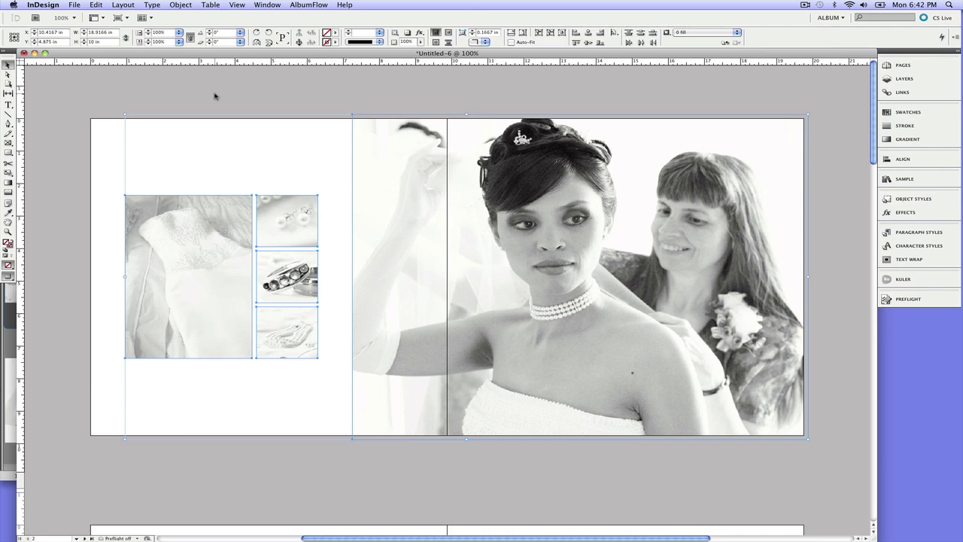
Deselect all, create a new library saved as Library.indl, and collapse its panel.
left_click(187, 90)
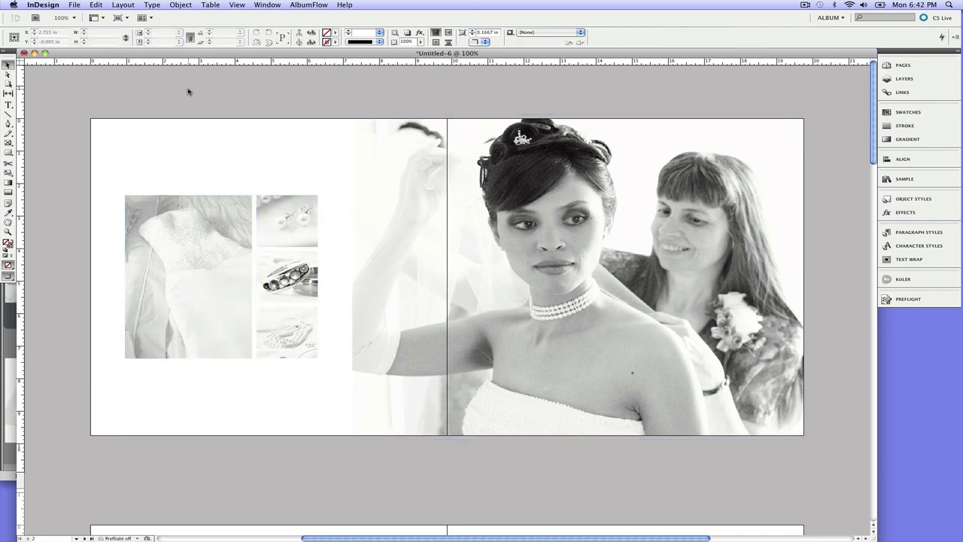
left_click(76, 6)
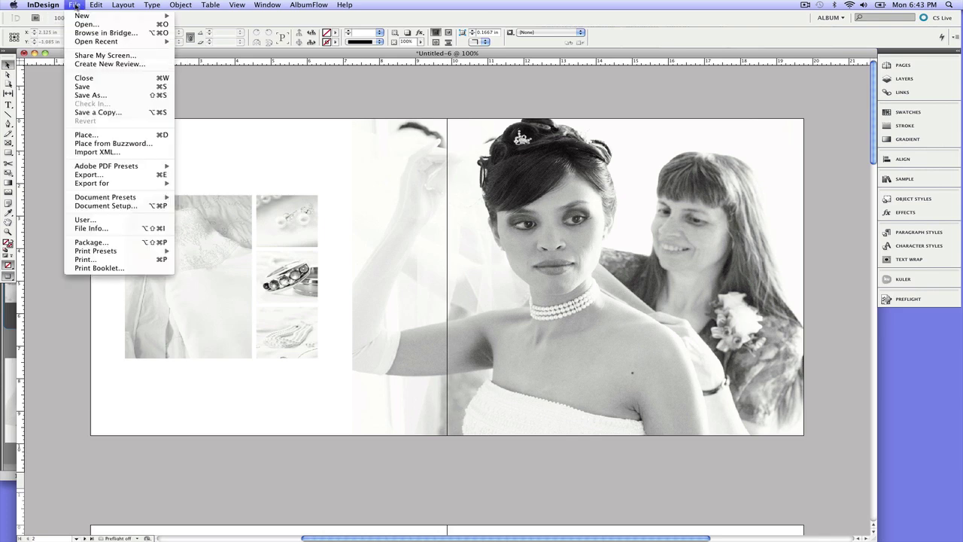
mouse_move(79, 15)
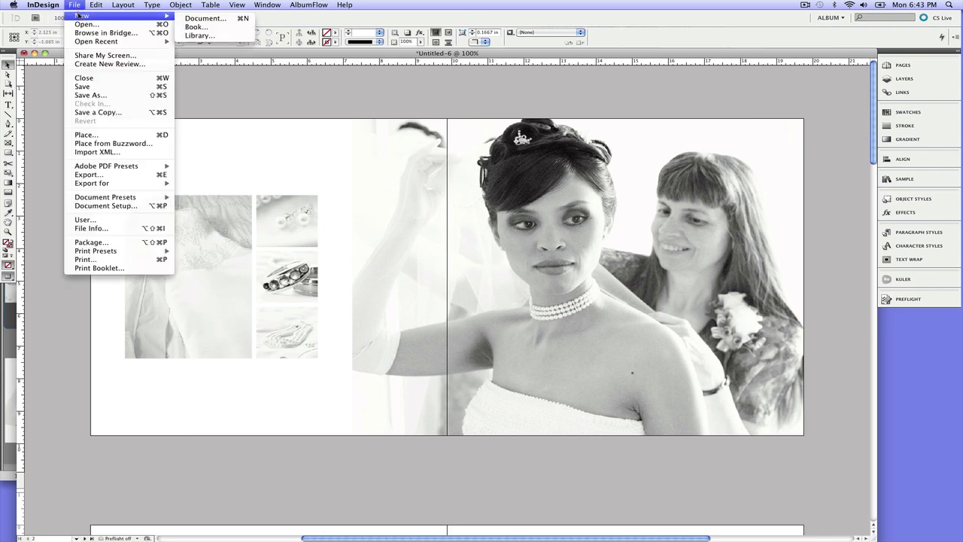
left_click(197, 35)
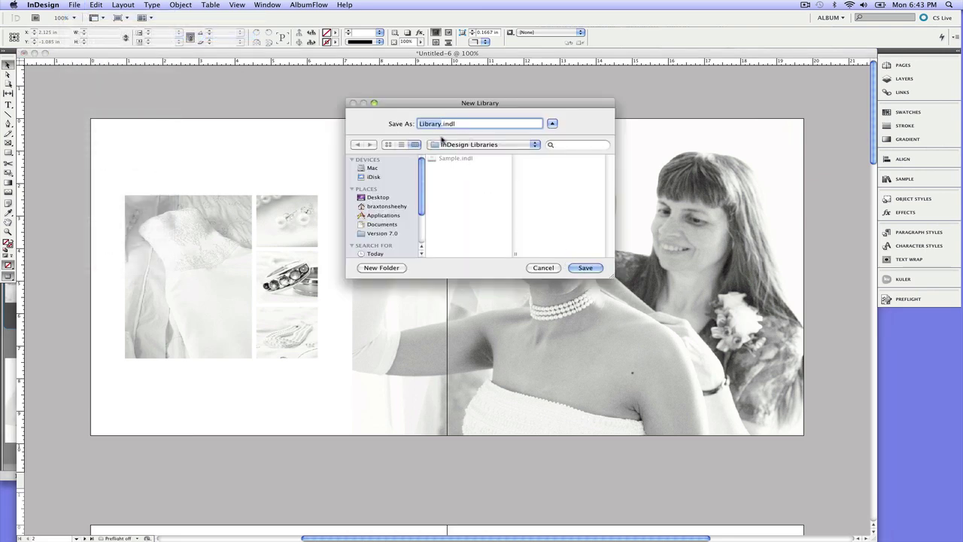
left_click(591, 269)
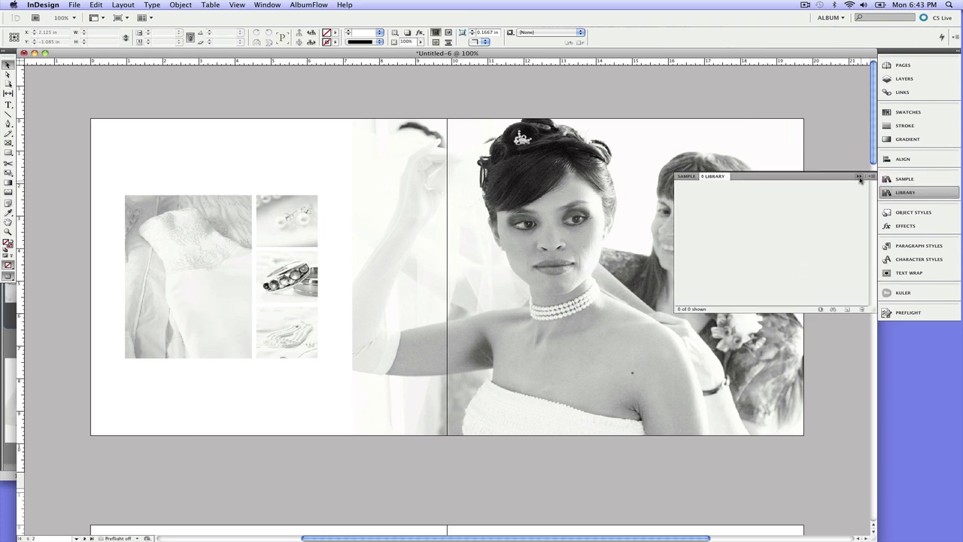
left_click(859, 178)
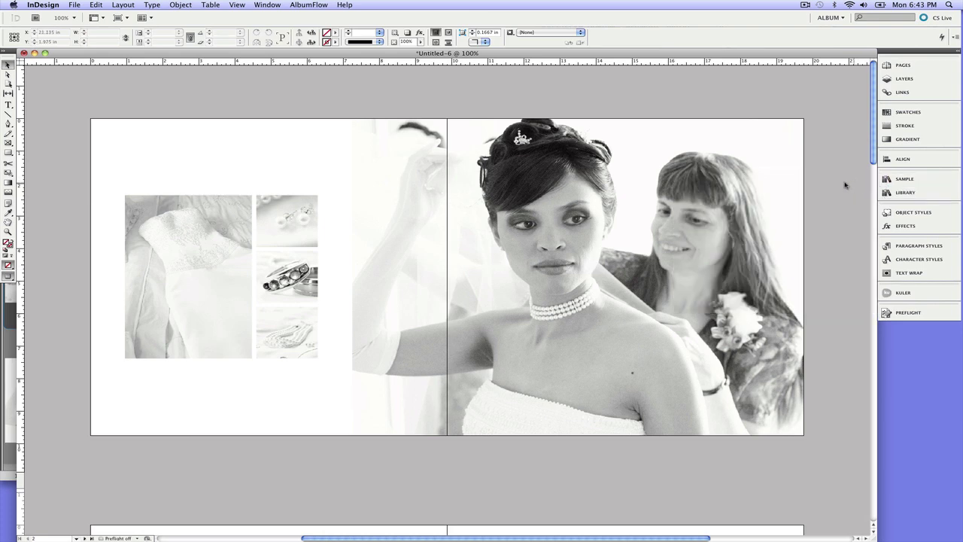
Add all spread frames to the library as the template '5i 1h 1v 3s spread'.
key("super+a")
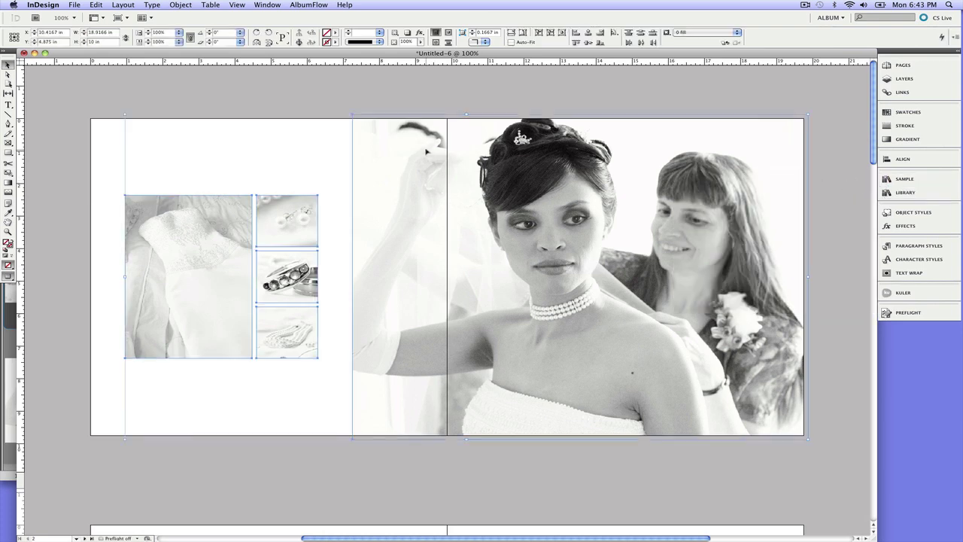
left_click(314, 5)
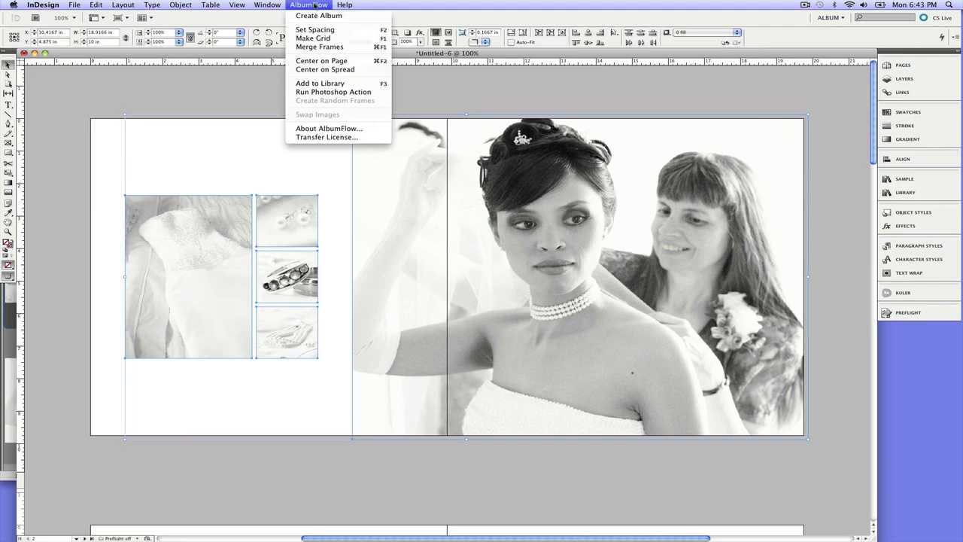
left_click(324, 82)
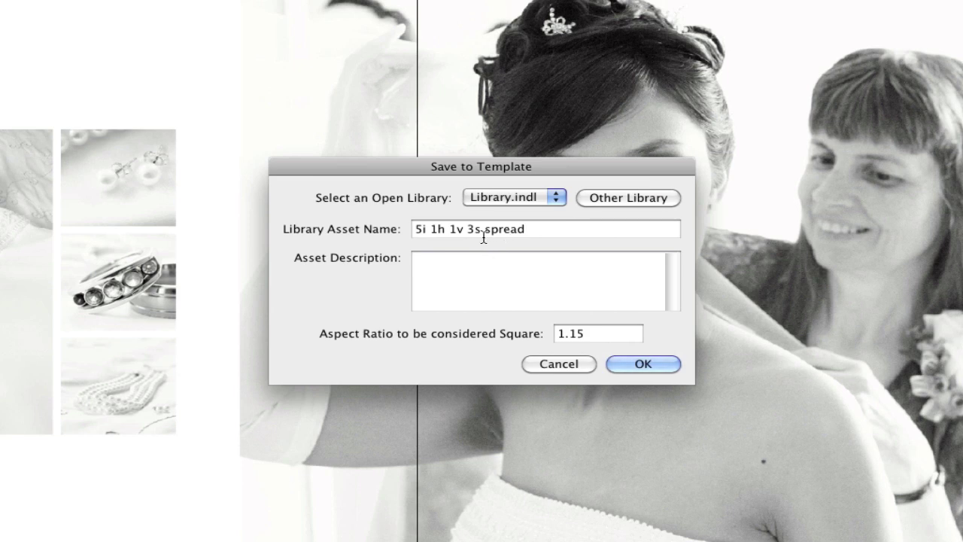
left_click(650, 366)
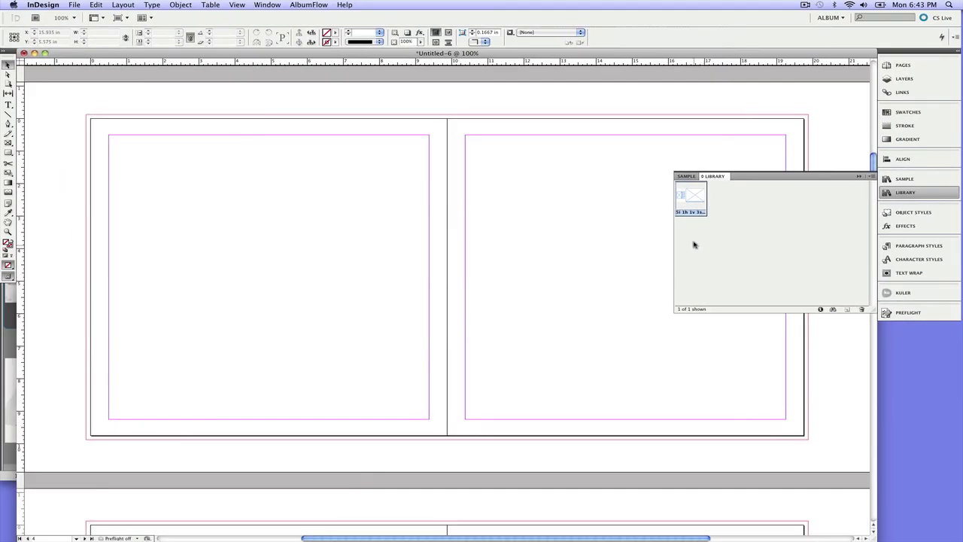
Place the saved template on the spread and give its frames an orange fill.
right_click(697, 193)
left_click(713, 195)
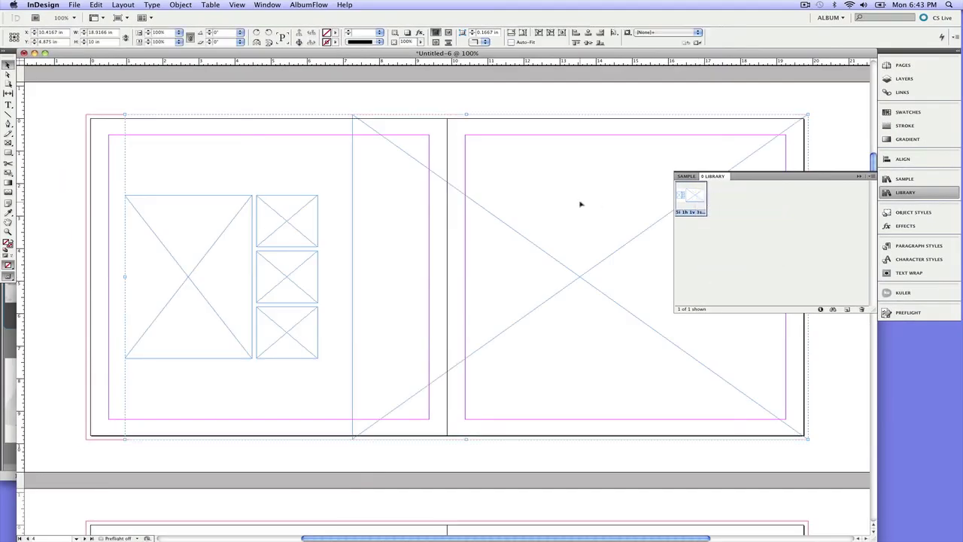
key("super+KP_1")
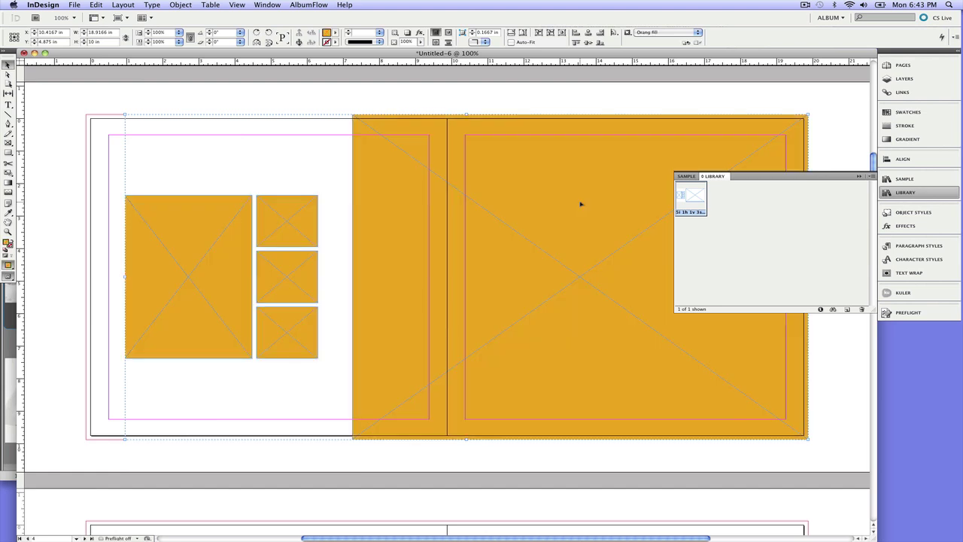
left_click(859, 177)
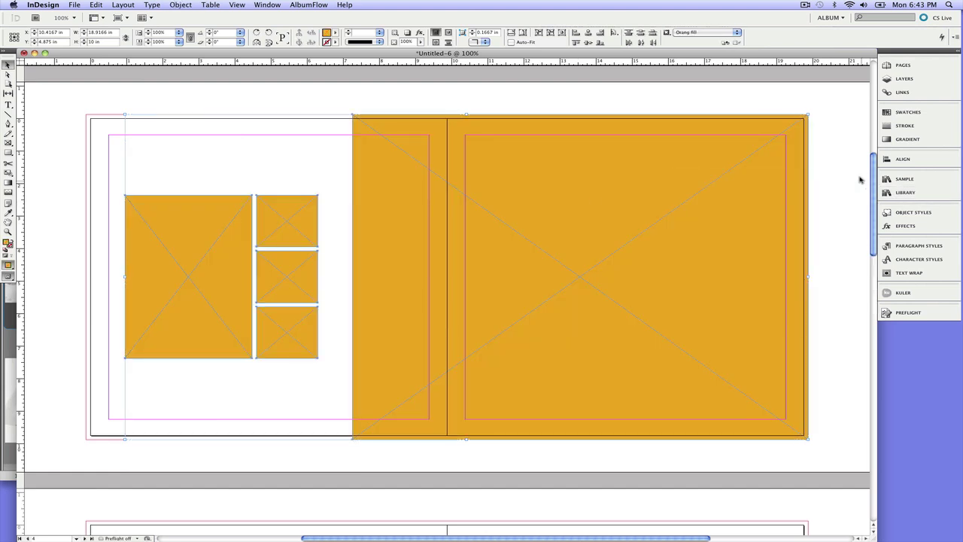
Make the four left-page frames taller and narrow the spread-wide frame from its left.
left_click(279, 102)
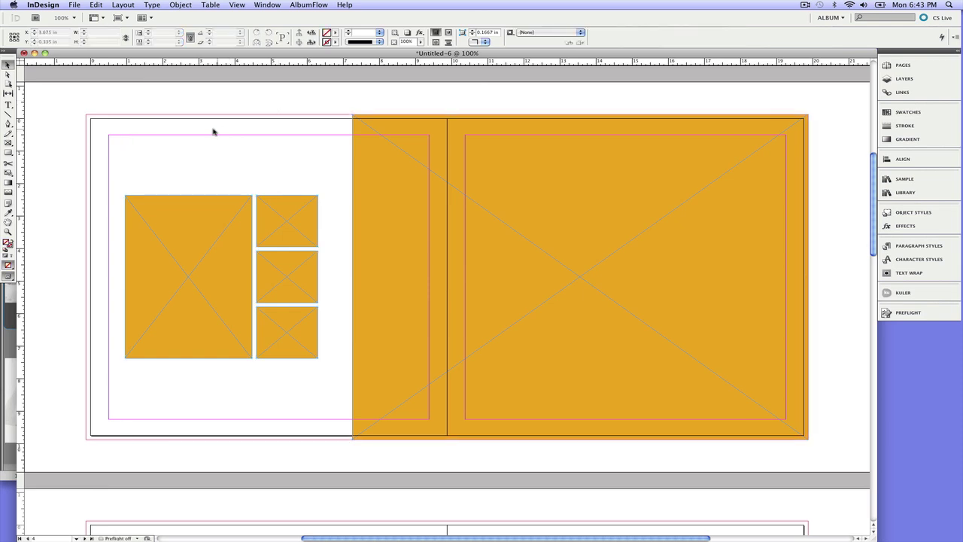
left_click_drag(206, 130, 281, 380)
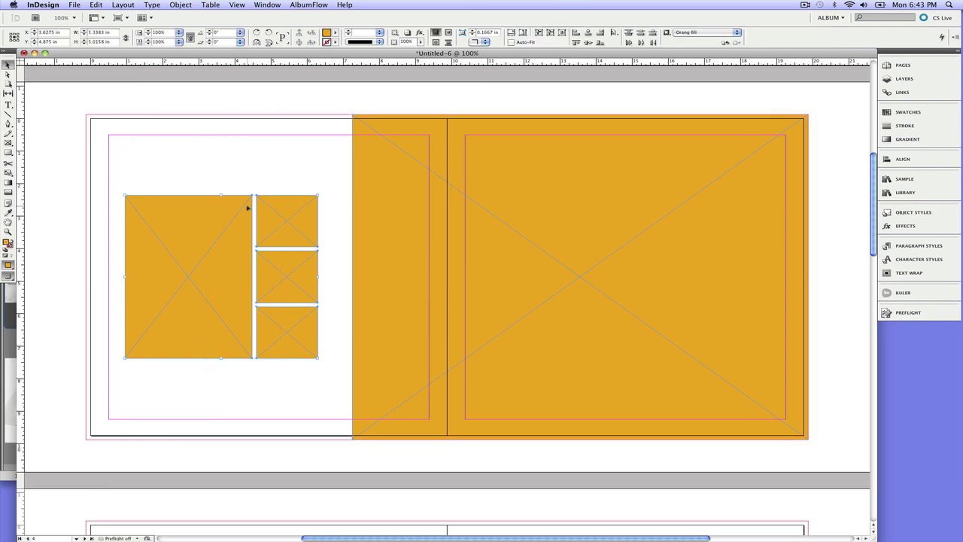
left_click_drag(317, 194, 336, 120)
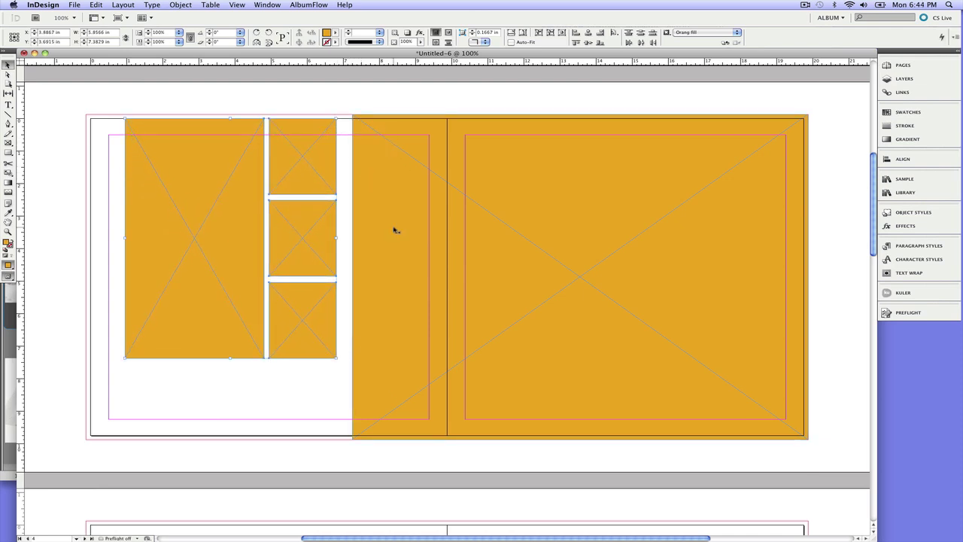
left_click(396, 230)
left_click_drag(349, 280, 370, 278)
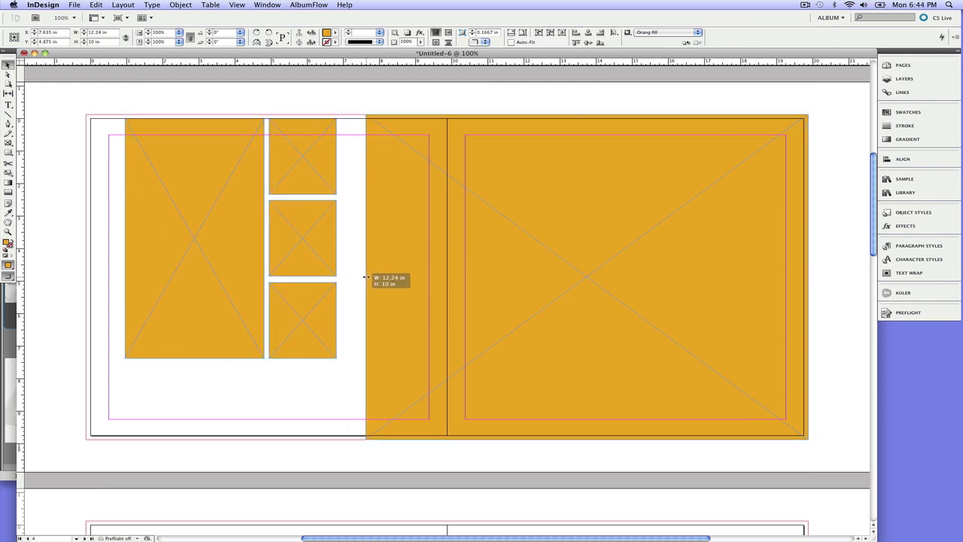
left_click(352, 264)
Centre the left-page frames vertically, confirm their spacing, and remove the orange fill.
left_click_drag(206, 108, 314, 367)
key("super+alt+shift+c")
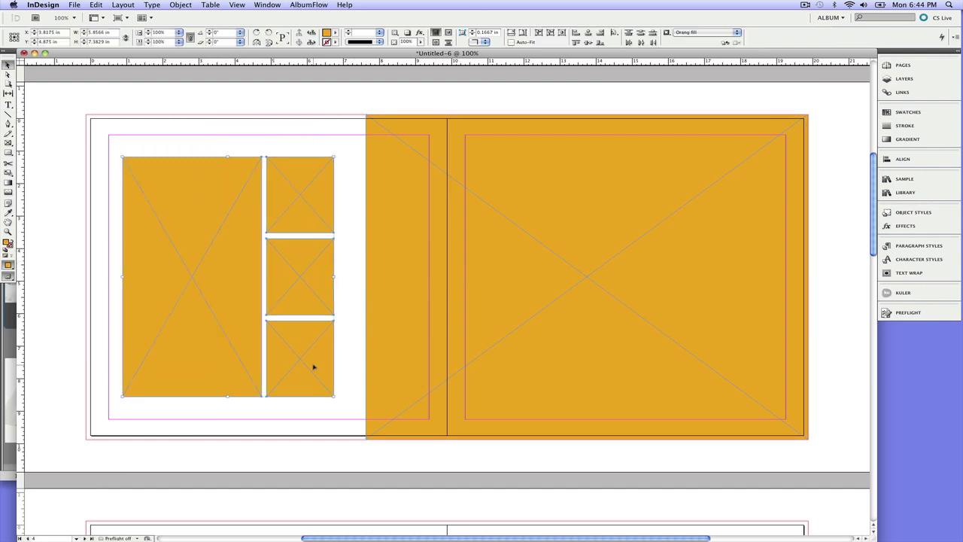
key("super+alt+shift+s")
key("Return")
key("w")
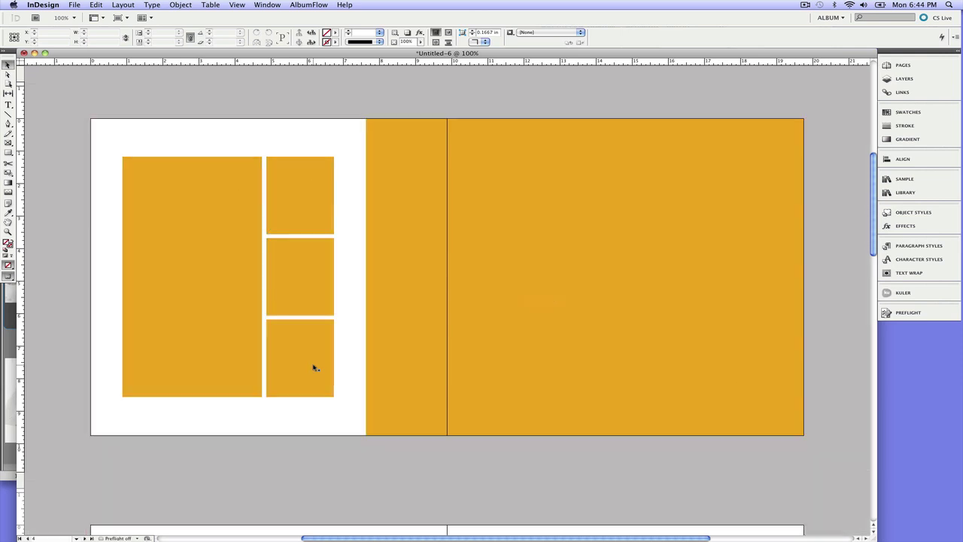
key("super+a")
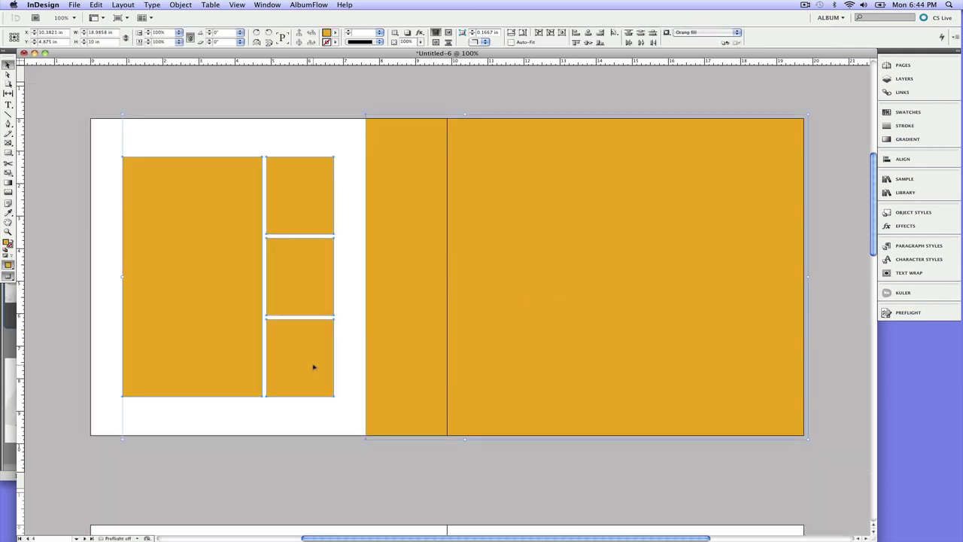
key("slash")
Save the reworked layout to the library as template '5i 1h 4v spread'.
key("w")
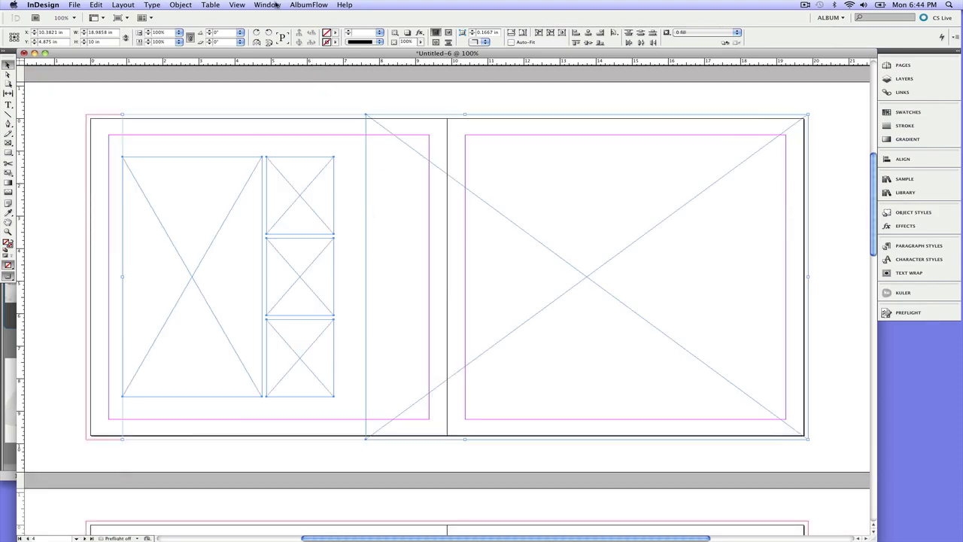
left_click(303, 6)
left_click(320, 83)
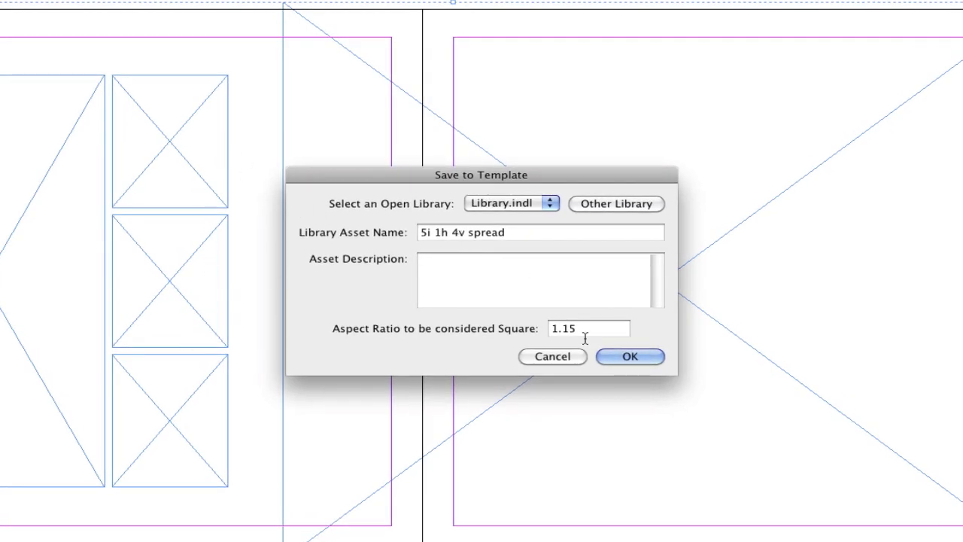
left_click(629, 357)
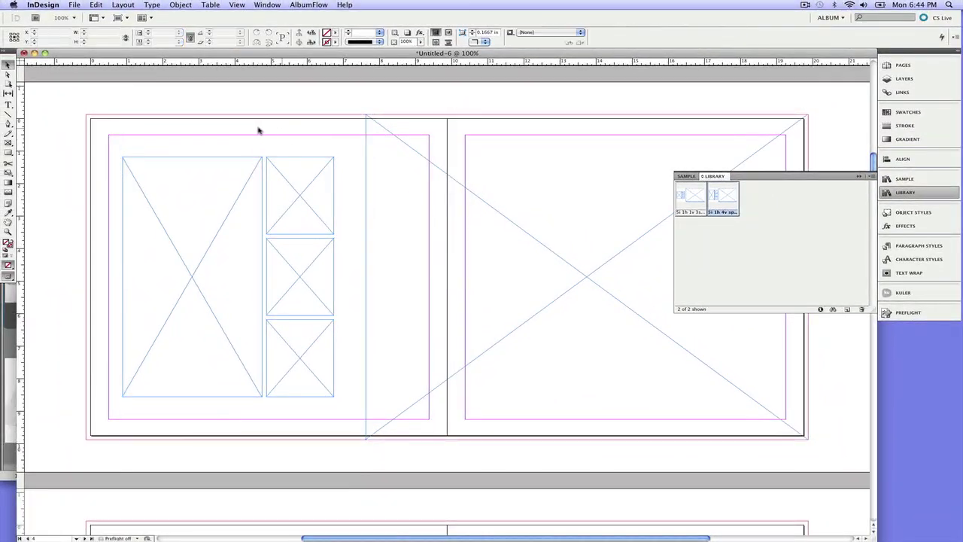
Merge the left-page frames into one and save the layout as template '2i 1h 1v spread'.
left_click_drag(217, 126, 312, 353)
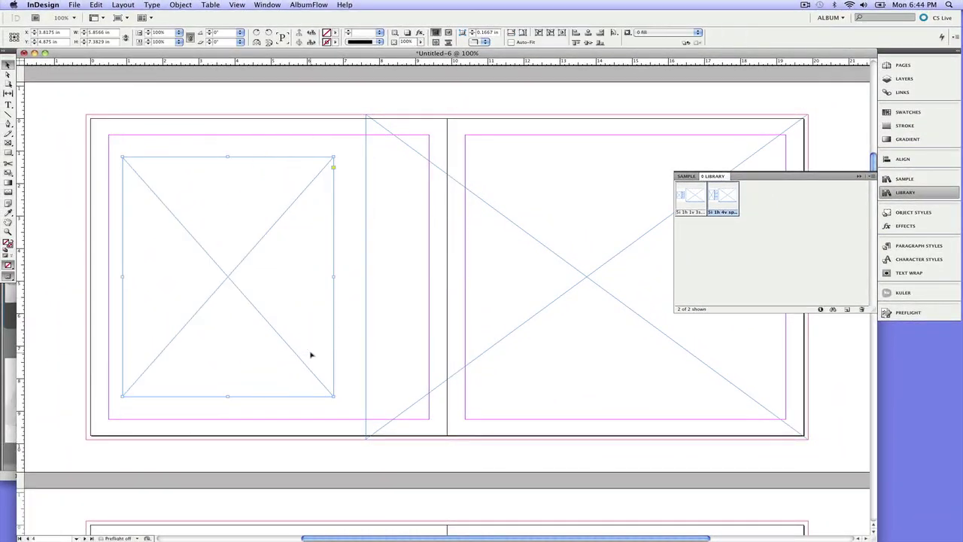
key("super+a")
key("super+KP_1")
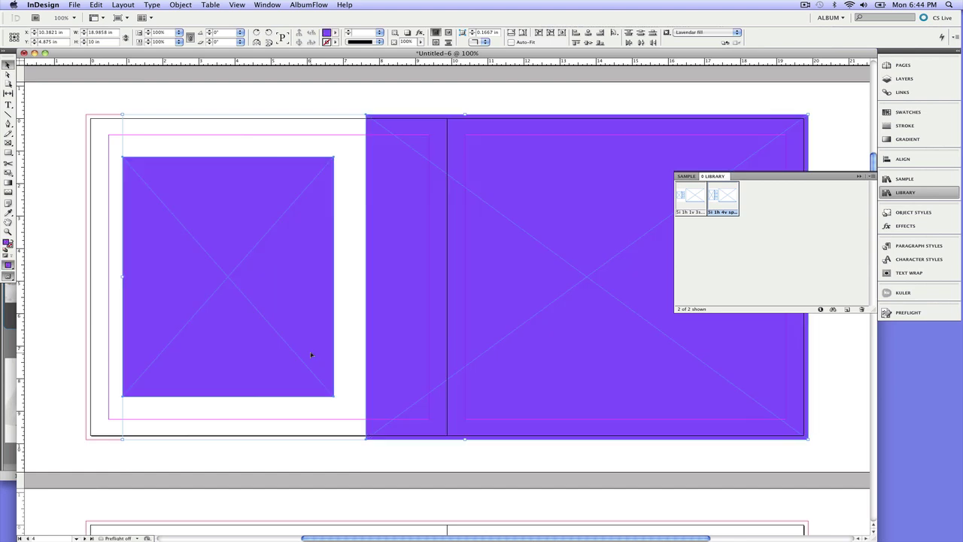
key("super+z")
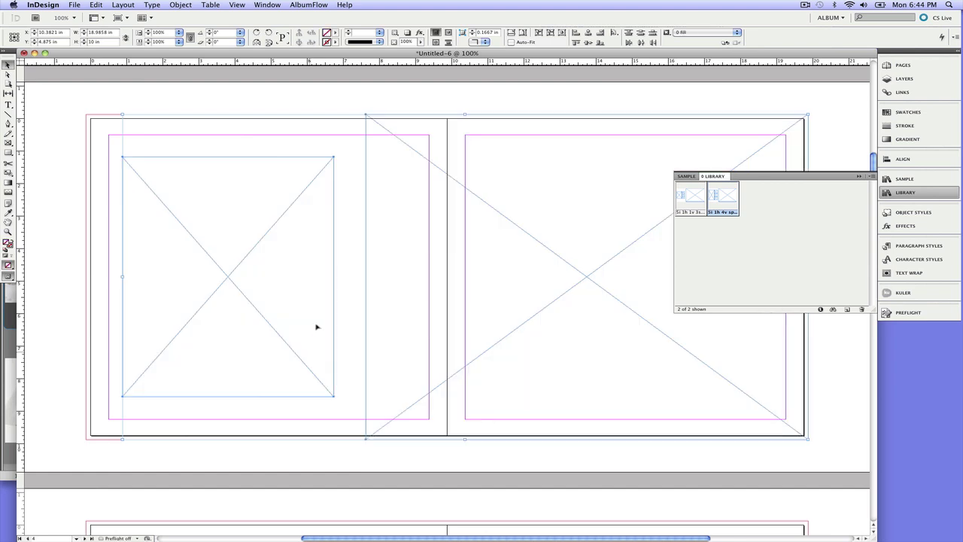
left_click(313, 6)
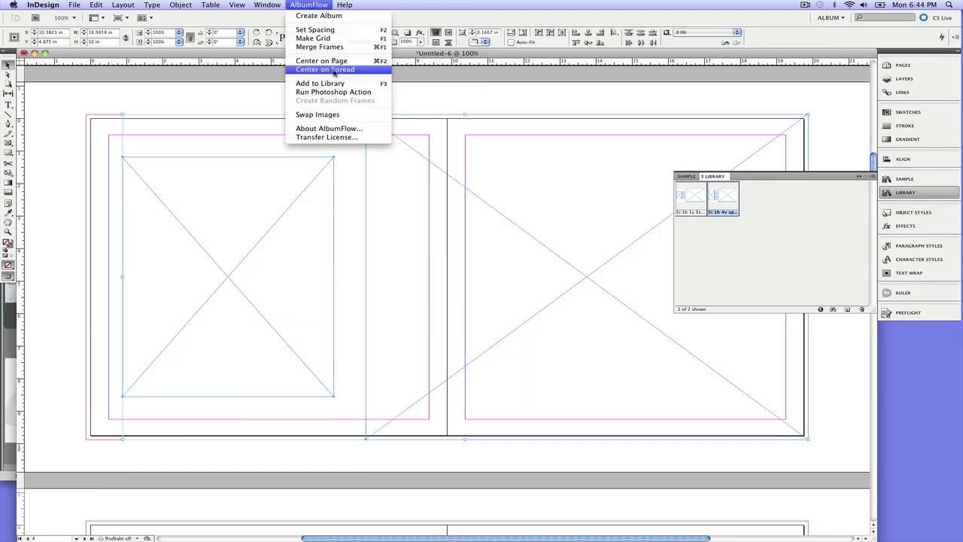
left_click(320, 83)
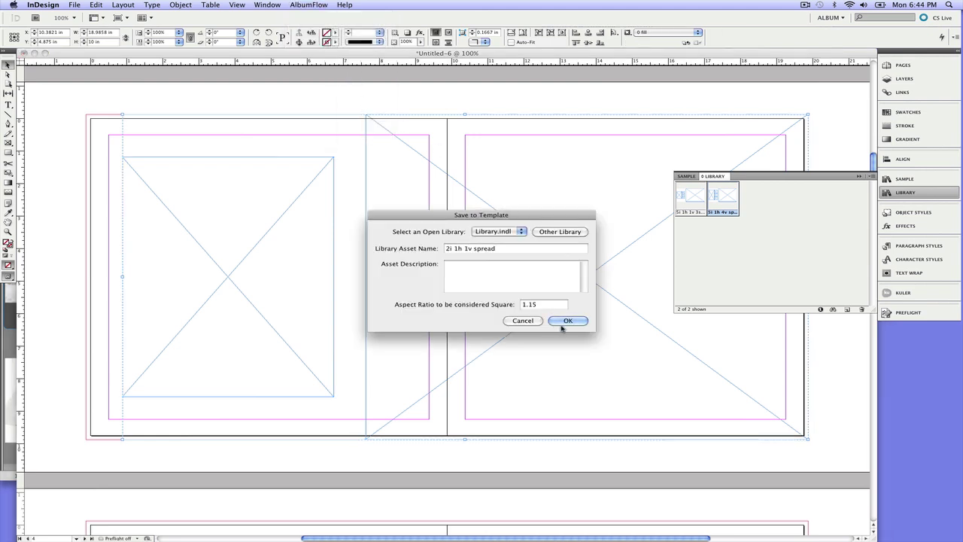
left_click(565, 321)
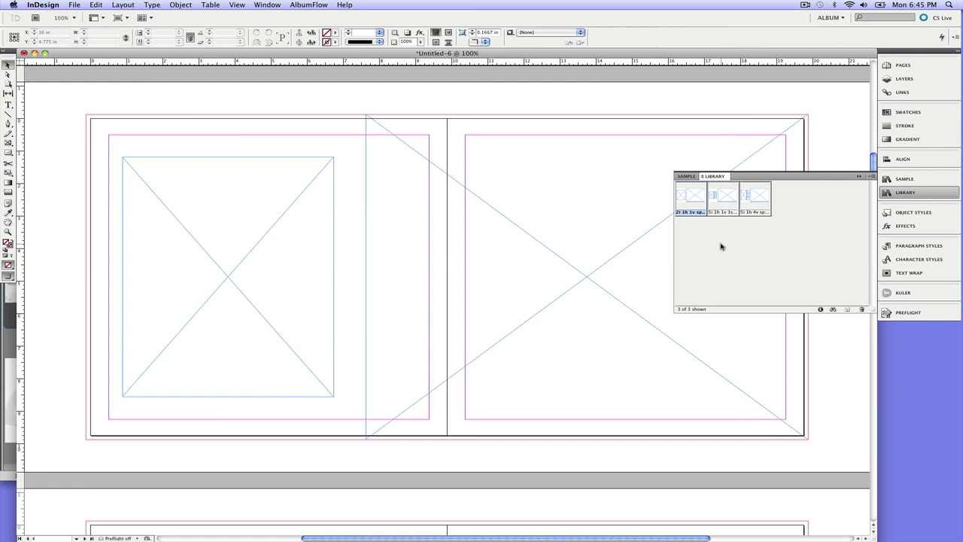
Delete the placeholder frames and draw one frame filling the left page margins.
left_click(858, 177)
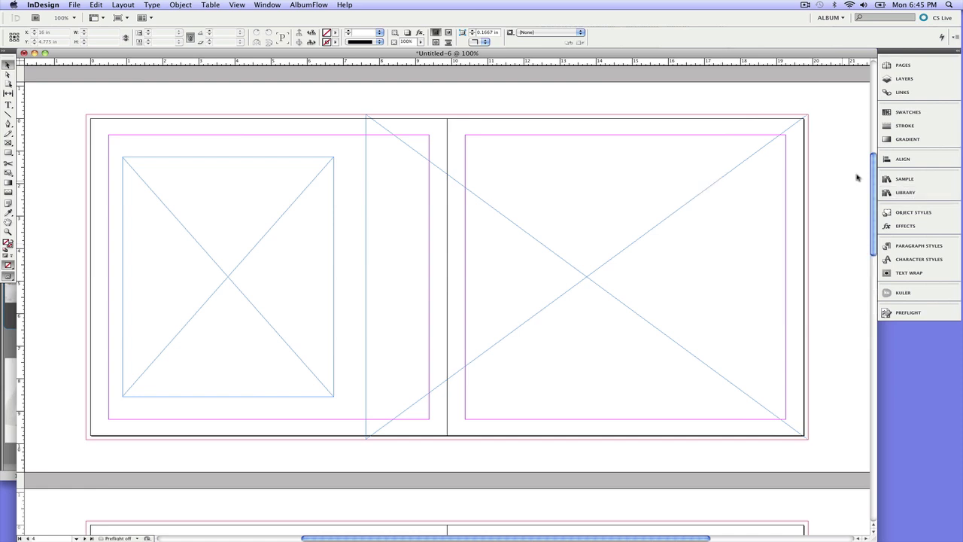
left_click(573, 177)
key("Delete")
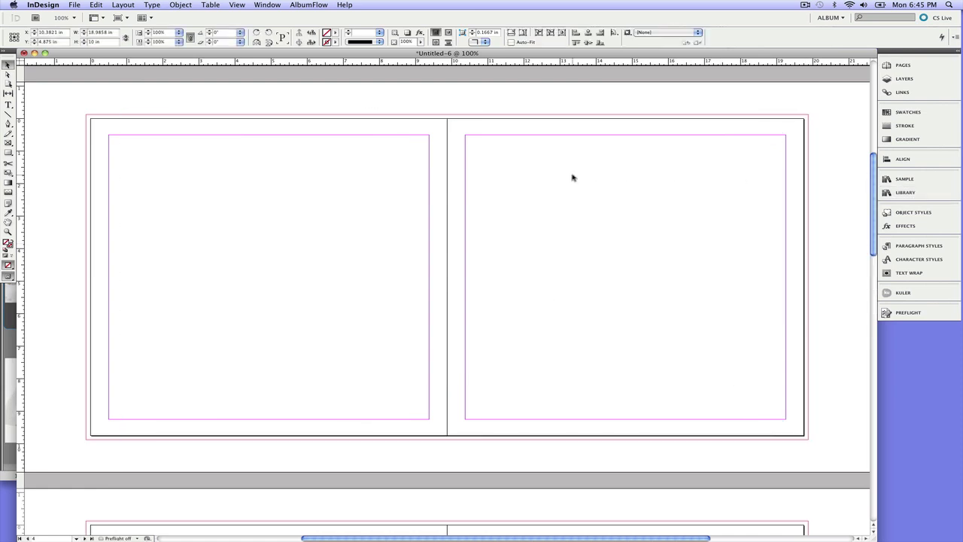
key("f")
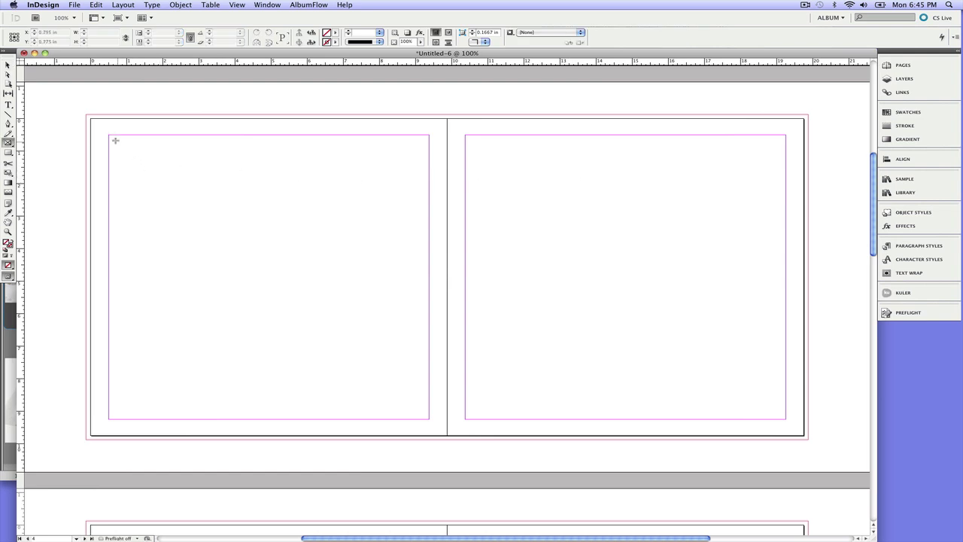
left_click_drag(110, 138, 429, 418)
Split that frame into 4 random frames with AlbumFlow and select them all.
left_click(317, 5)
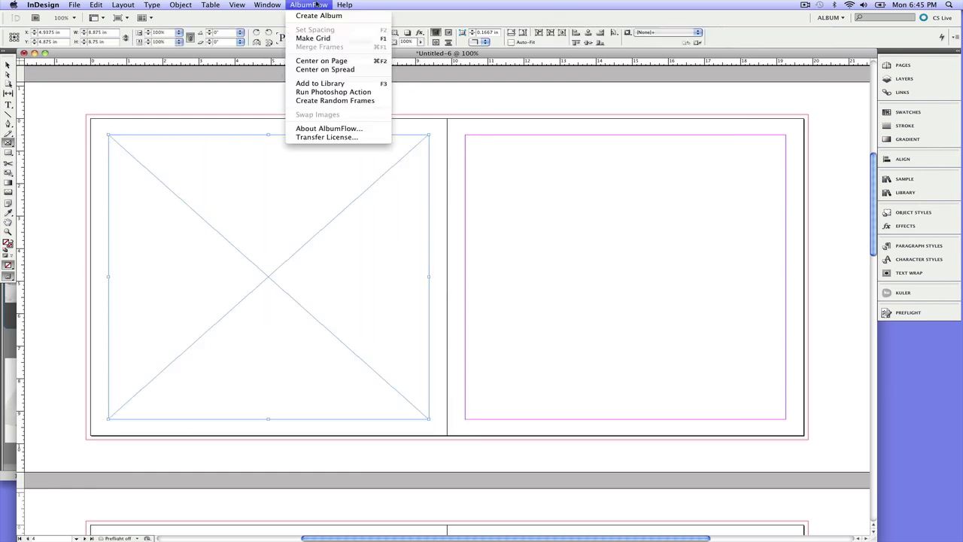
left_click(329, 103)
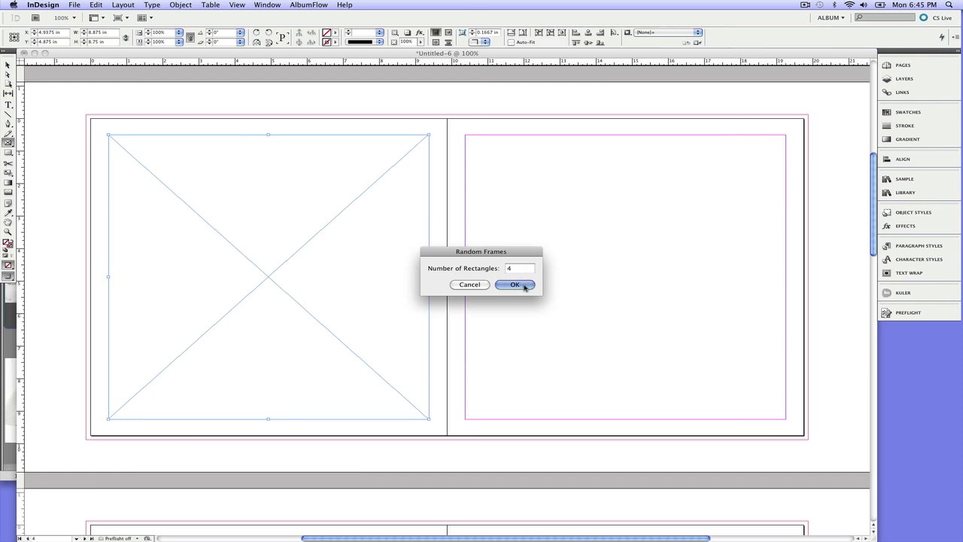
left_click(524, 288)
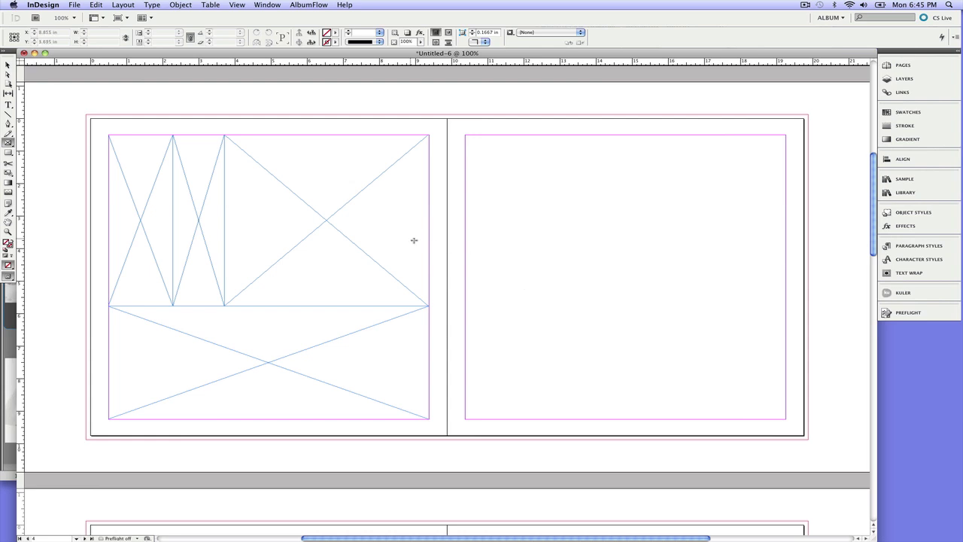
key("v")
left_click_drag(144, 112, 316, 383)
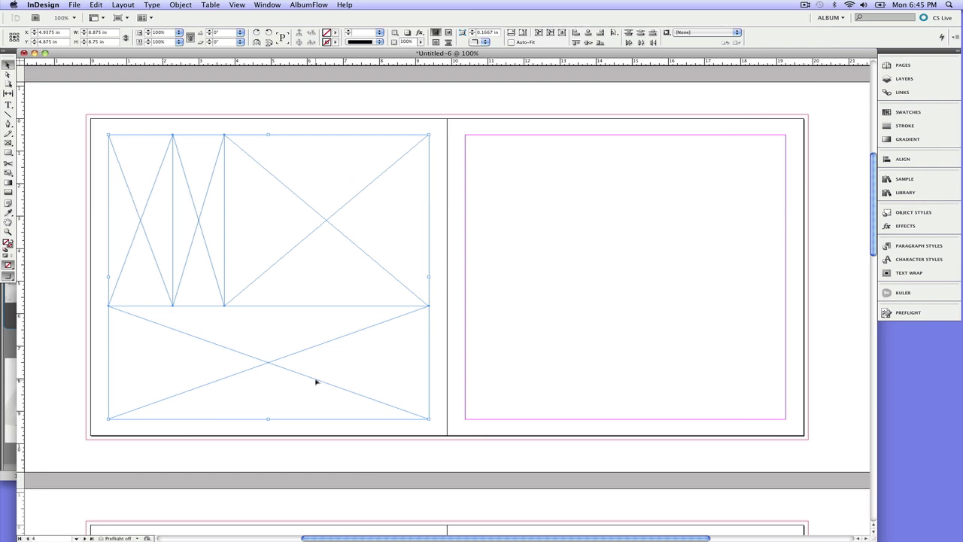
Fill the left-page frames orange and apply 0.125 in spacing between them.
key("super+KP_1")
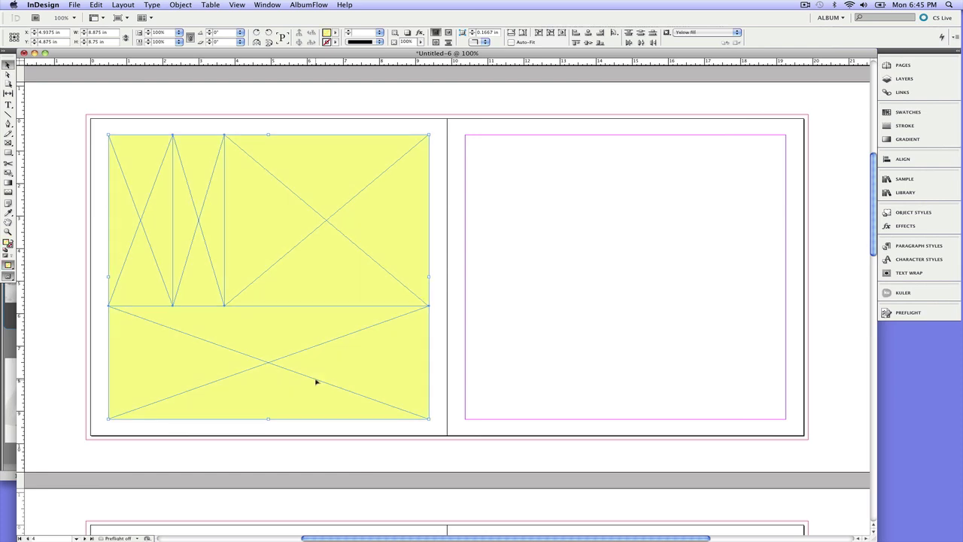
key("super+KP_2")
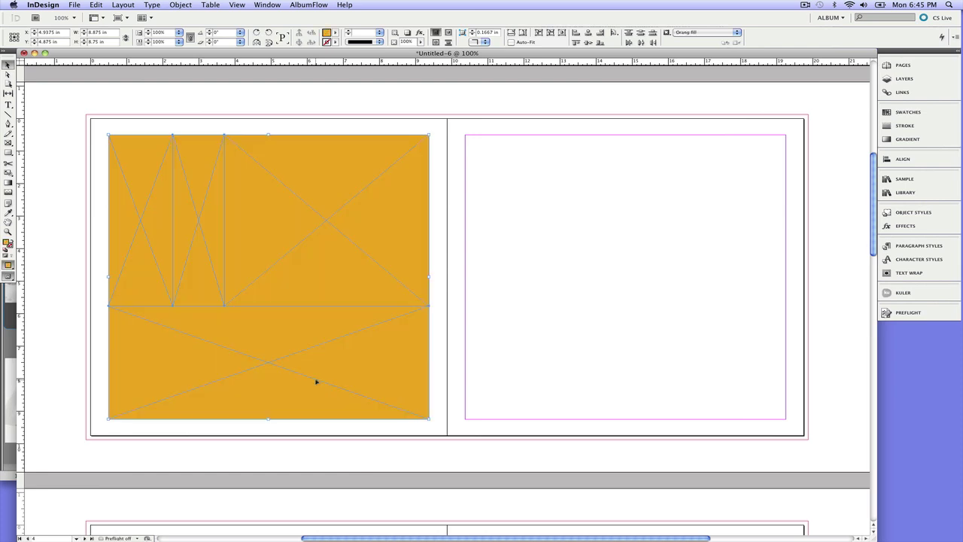
key("super+alt+g")
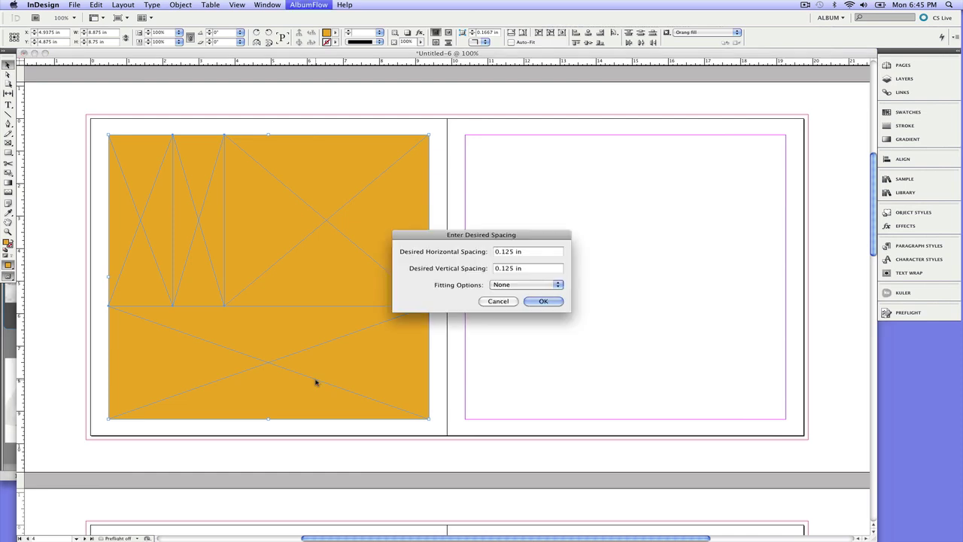
key("Return")
left_click(61, 126)
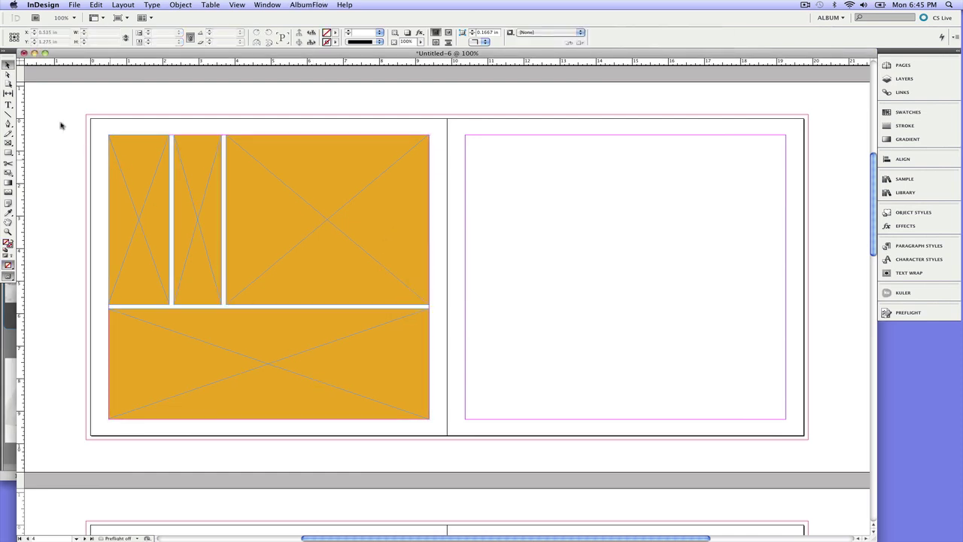
Drag the gutters with the Gap tool to resize the top frames and lengthen the bottom frame.
left_click(8, 93)
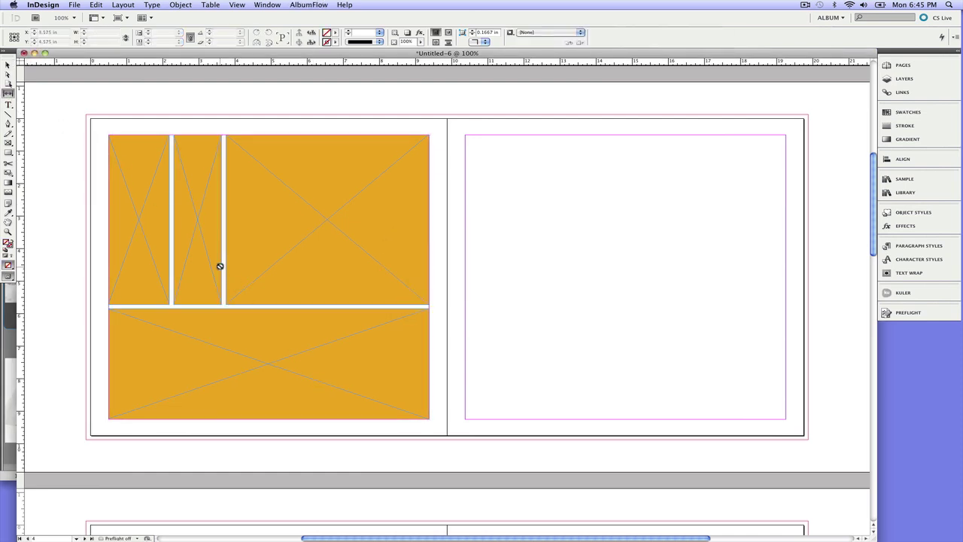
left_click_drag(221, 255, 301, 256)
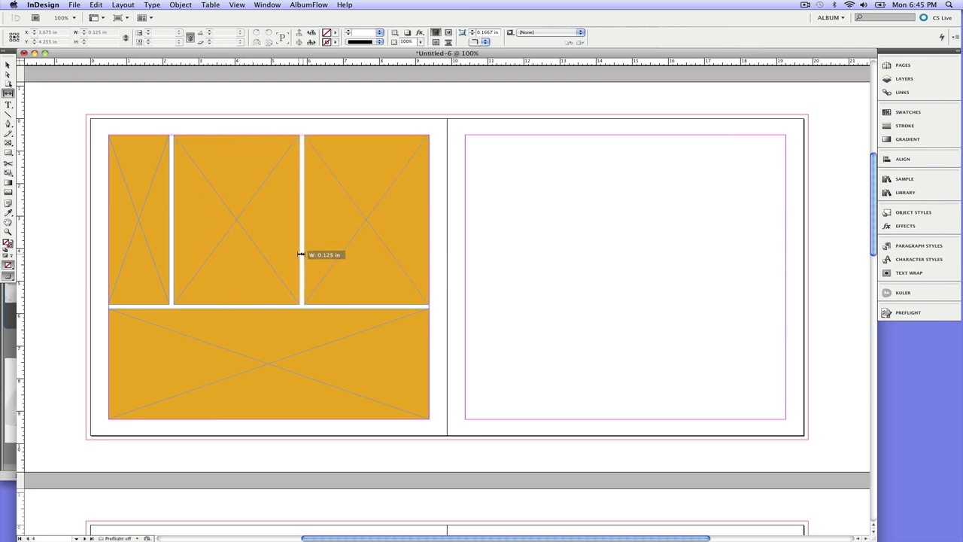
left_click_drag(170, 238, 201, 225)
left_click_drag(246, 307, 261, 254)
key("v")
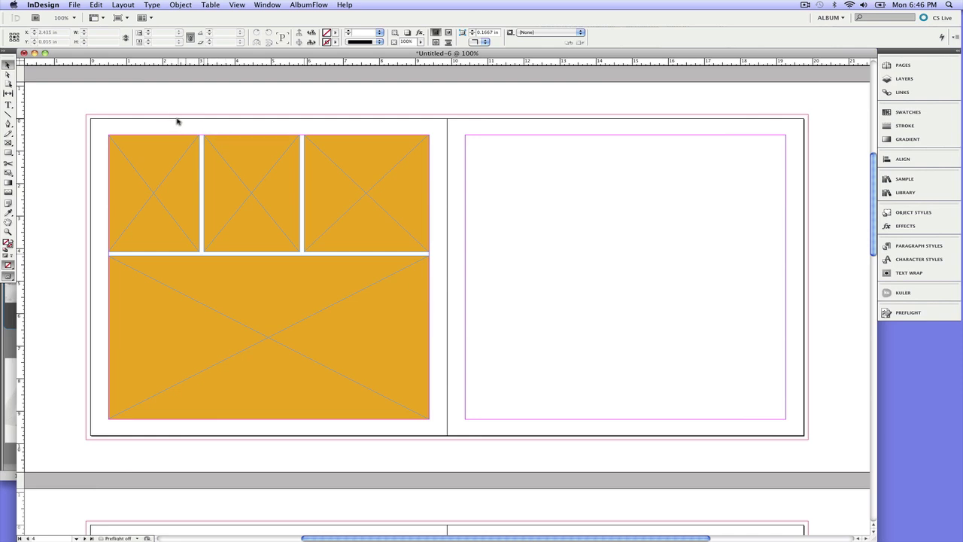
Merge the three top frames into a single frame.
left_click_drag(177, 118, 340, 190)
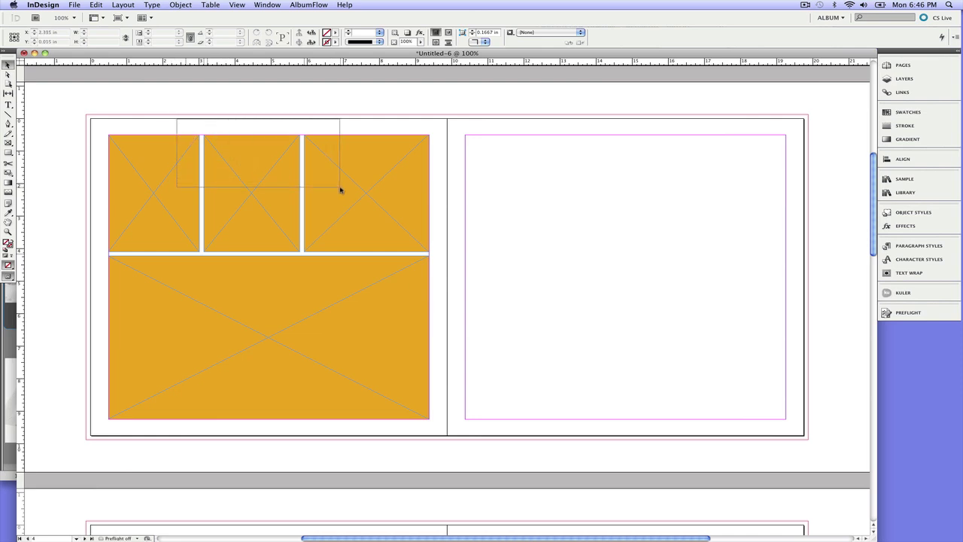
left_click_drag(340, 189, 340, 189)
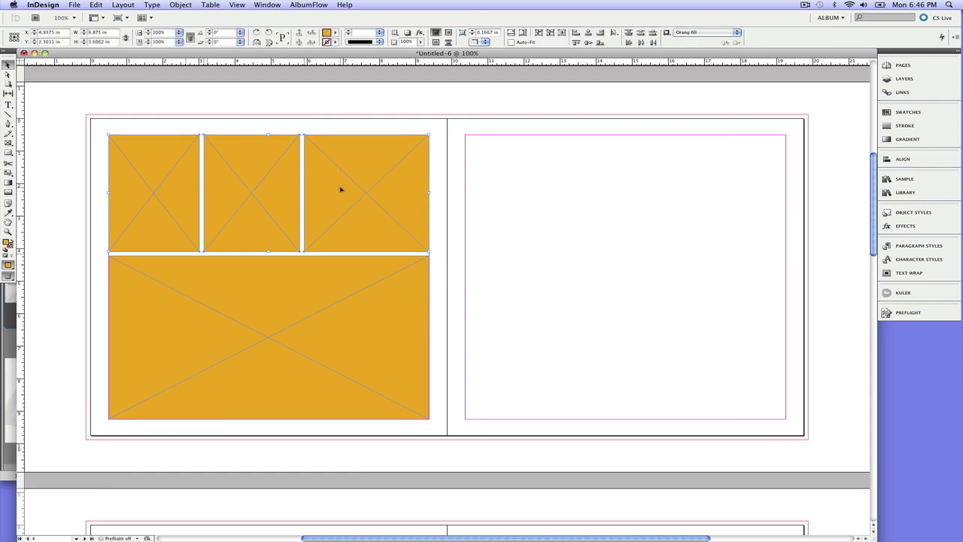
key("ctrl+8")
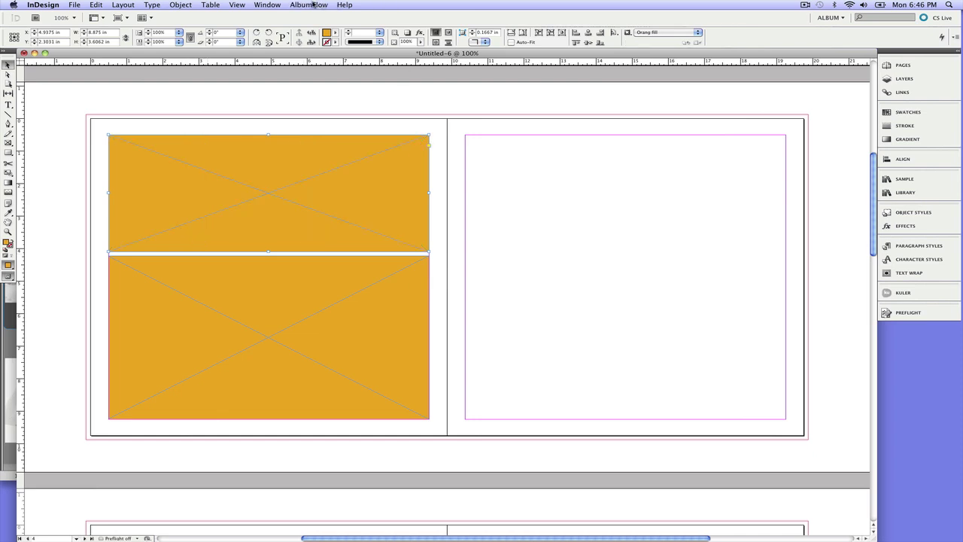
Split the merged top frame into 3 equal columns with AlbumFlow Make Grid.
left_click(314, 10)
left_click(350, 80)
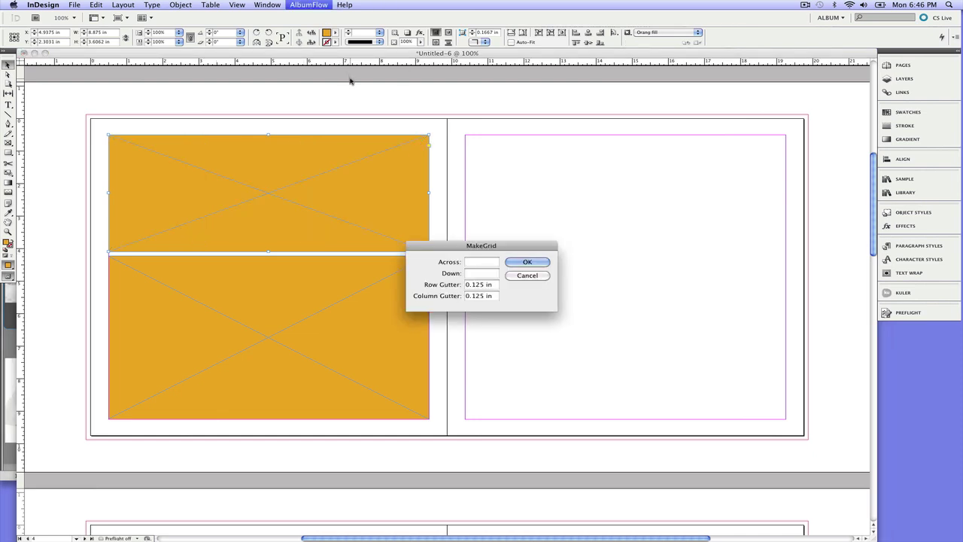
type("3")
left_click(527, 262)
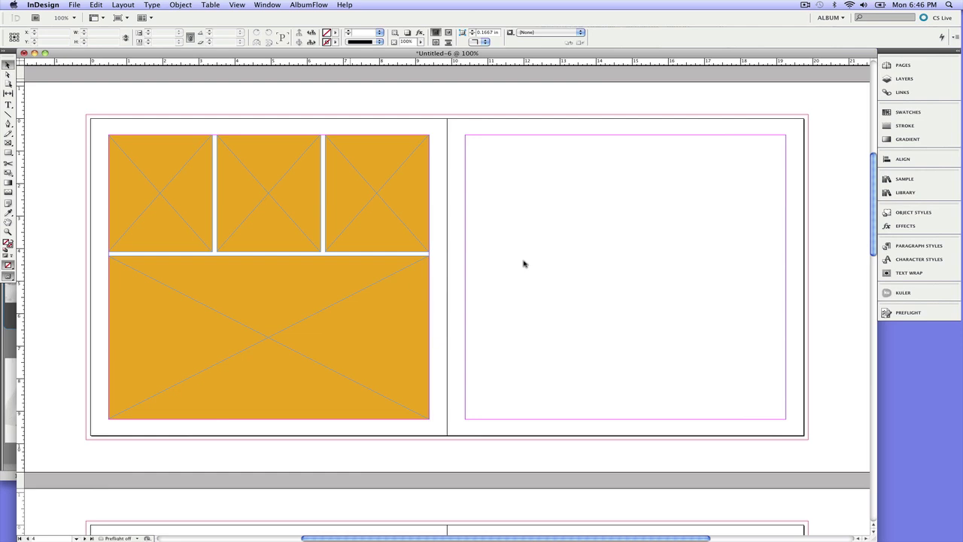
Save all four frames to the library as the template '4i 1h 3v page'.
key("super+a")
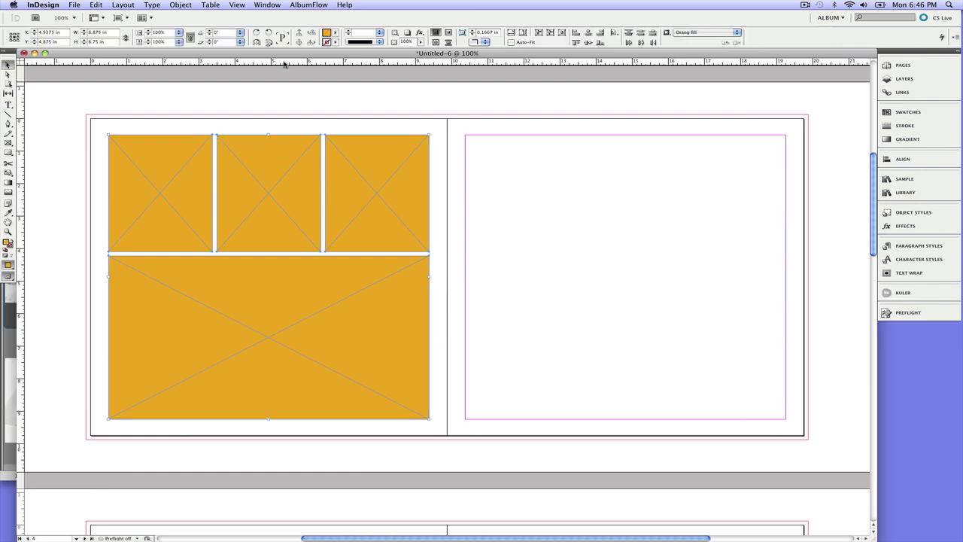
left_click(310, 5)
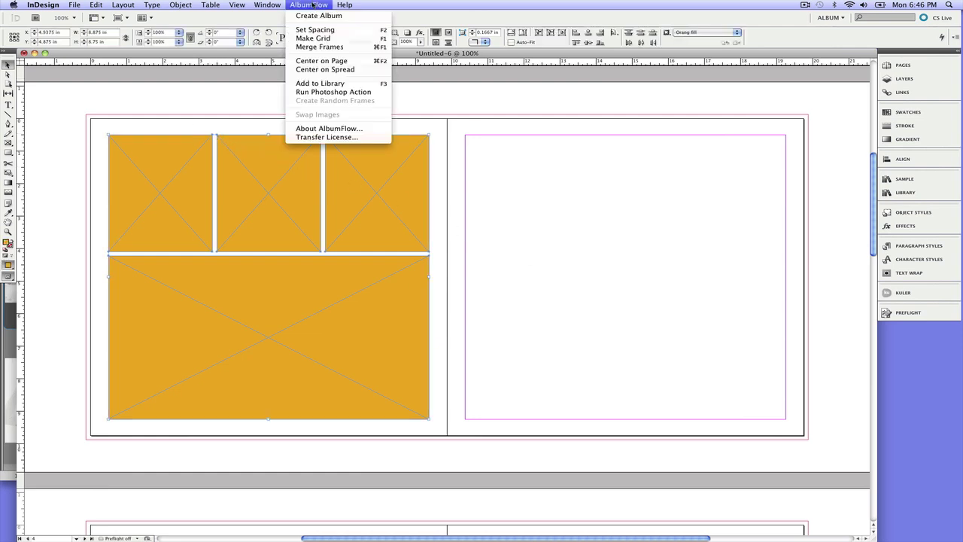
left_click(319, 83)
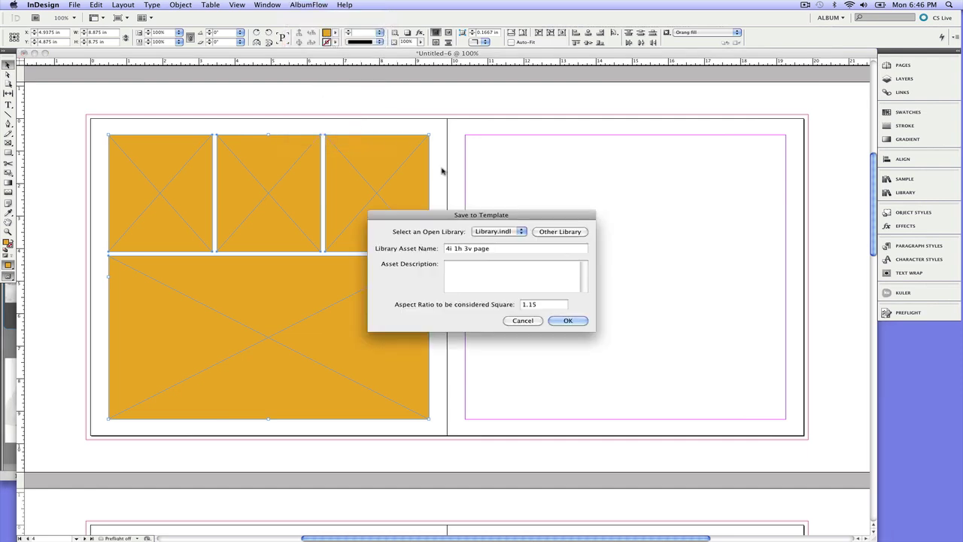
left_click(568, 321)
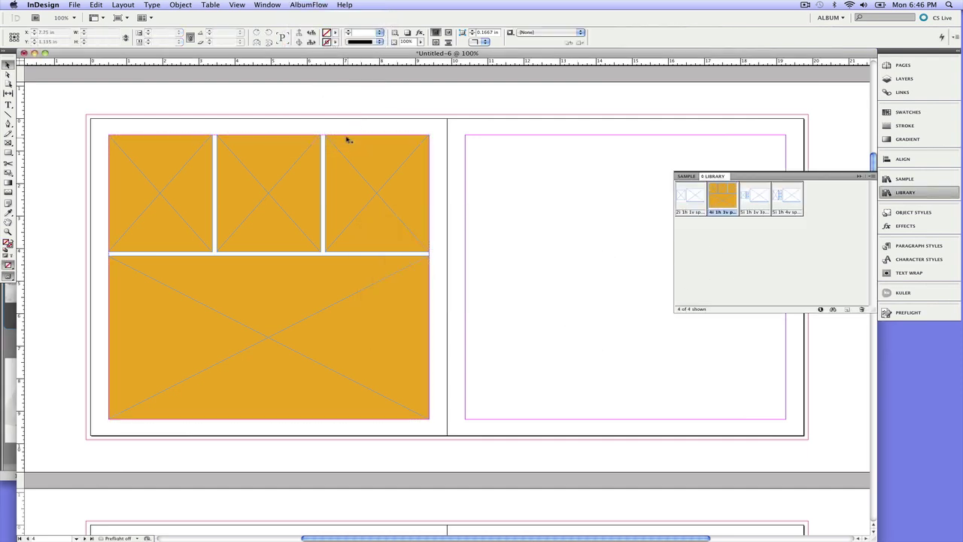
Delete the layout from the page and place the '4i 1h 3v page' library template.
left_click(295, 137)
key("Delete")
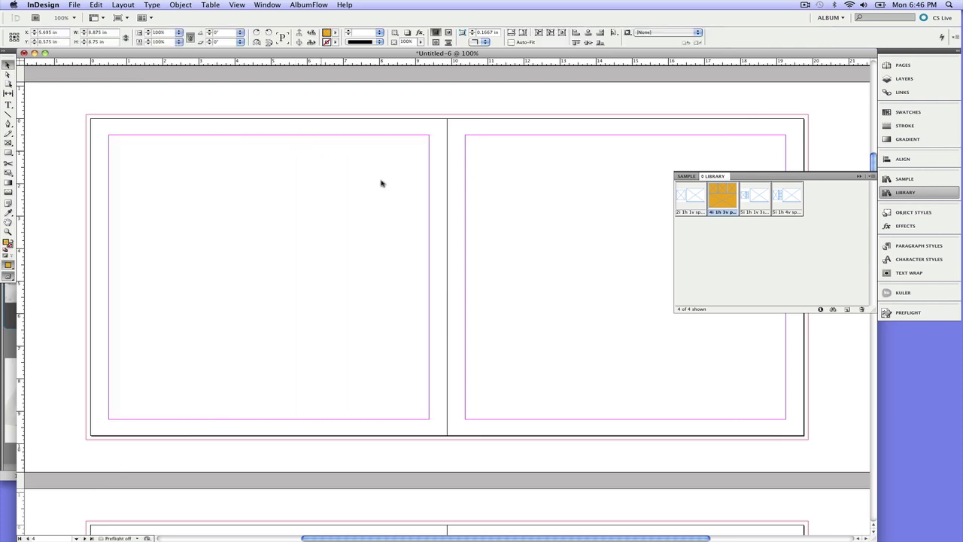
right_click(725, 193)
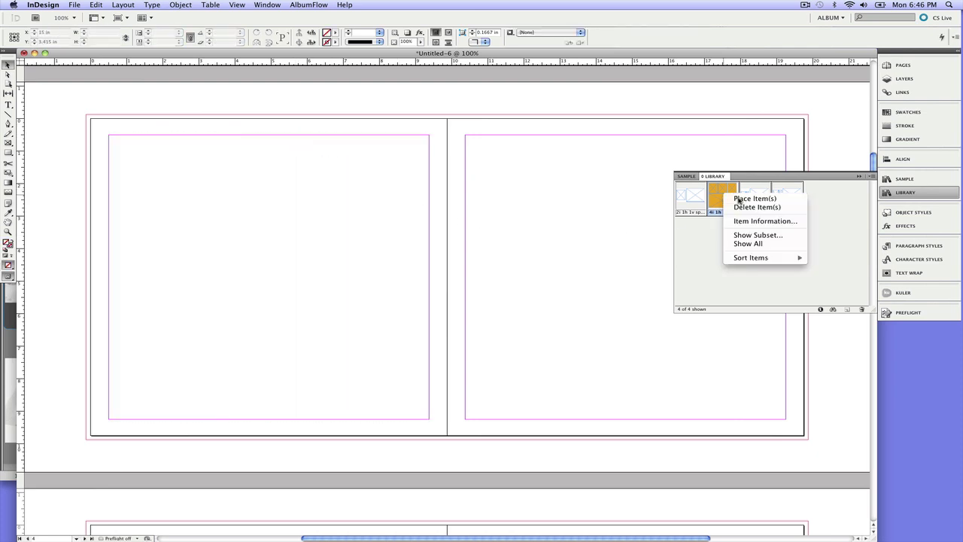
left_click(753, 199)
left_click(859, 176)
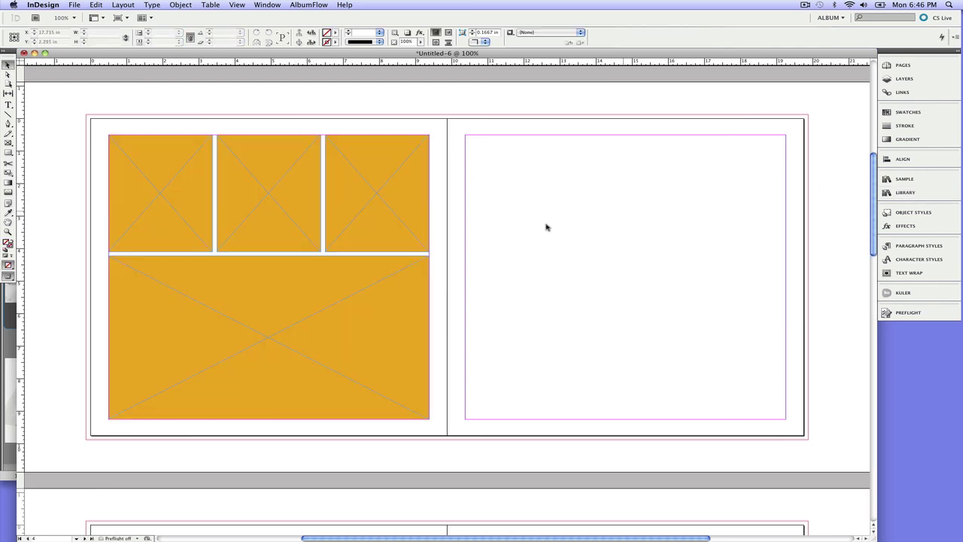
Scale the placed layout to about two-thirds size and reapply 0.125 in gutters.
left_click(418, 240)
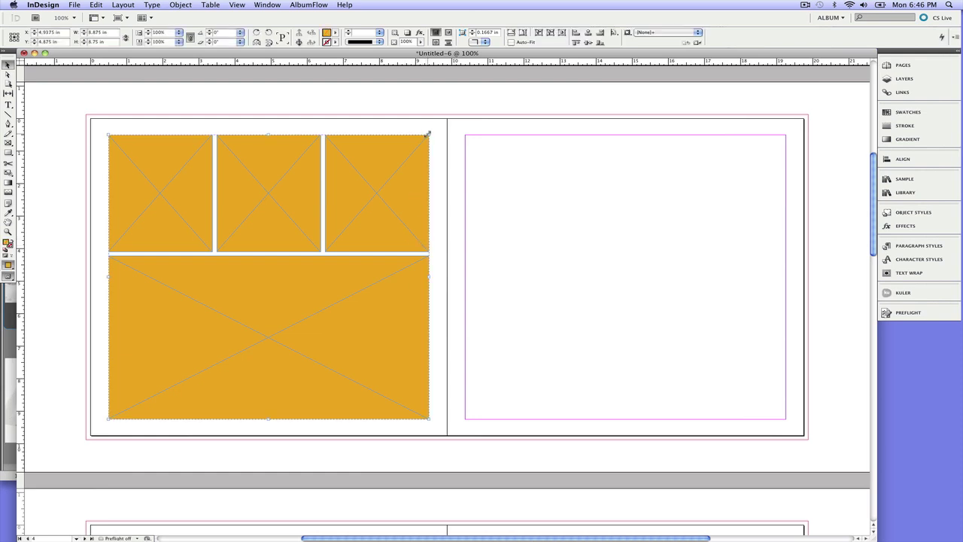
left_click_drag(428, 134, 312, 239)
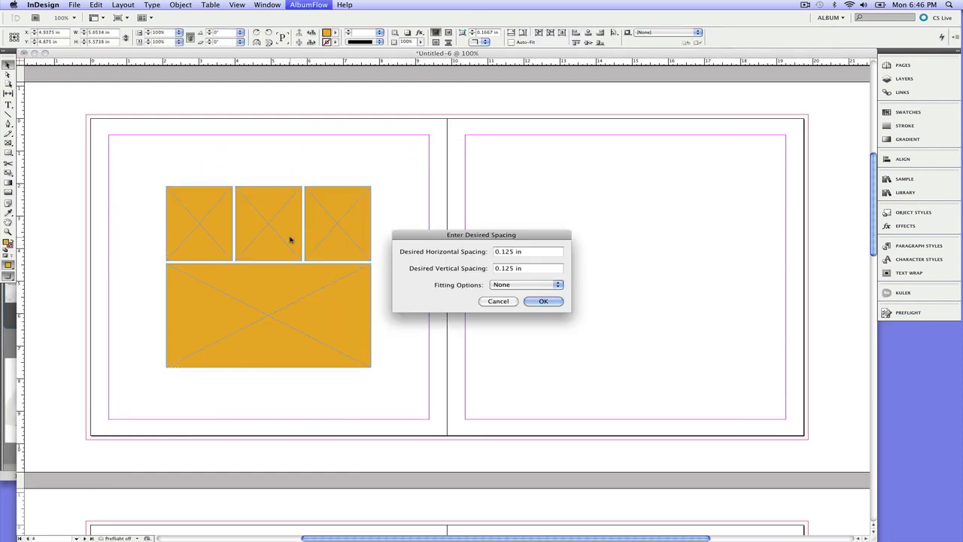
key("Return")
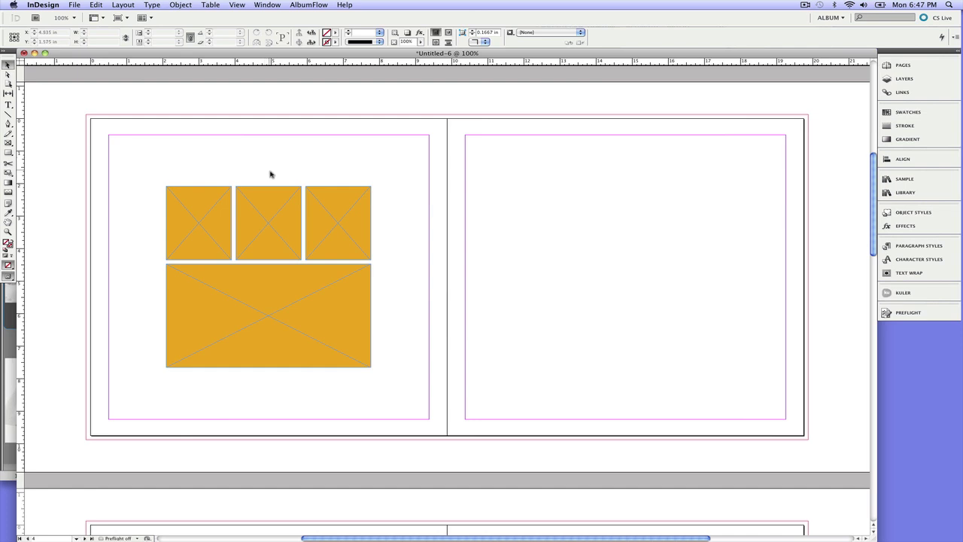
Close the album document without saving, then close the Adobe Bridge wedding photo window.
key("super+w")
left_click(442, 156)
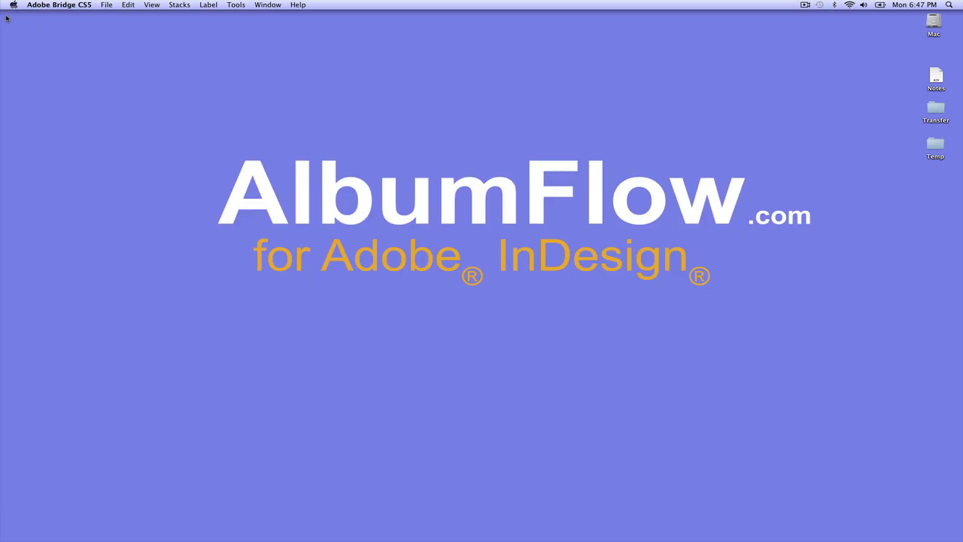
left_click(7, 14)
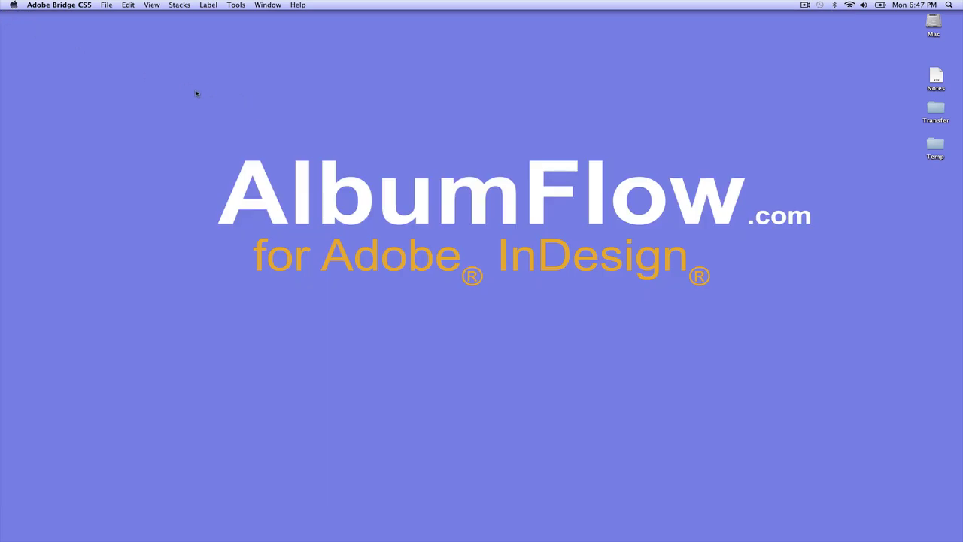